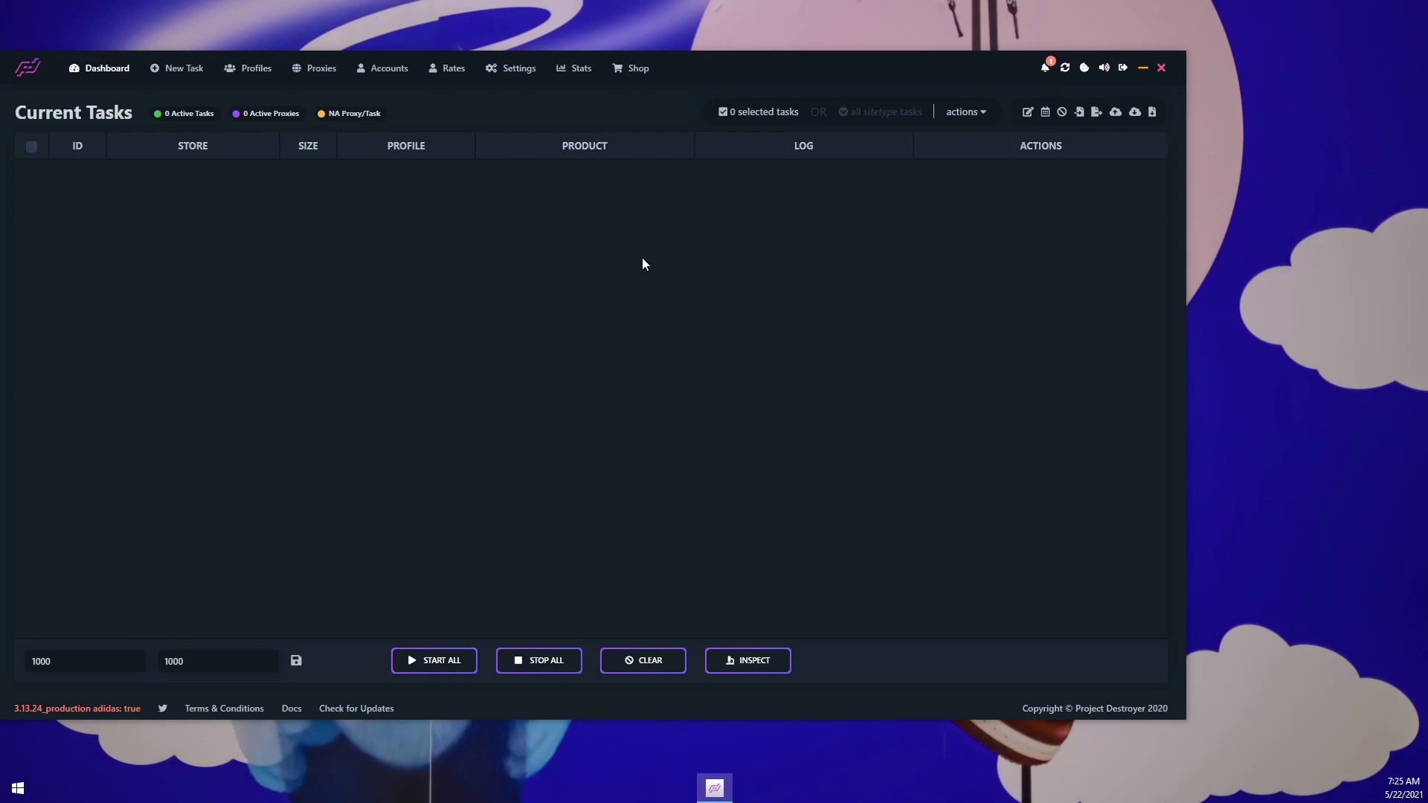
Step: Open the settings and examine the webhook, captcha key, v3 harvester and Auto Click options
{"action": "left_click", "coordinate": [518, 77]}
{"action": "scroll", "coordinate": [433, 462], "scroll_direction": "up", "scroll_amount": 2}
{"action": "scroll", "coordinate": [312, 570], "scroll_direction": "down", "scroll_amount": 2}
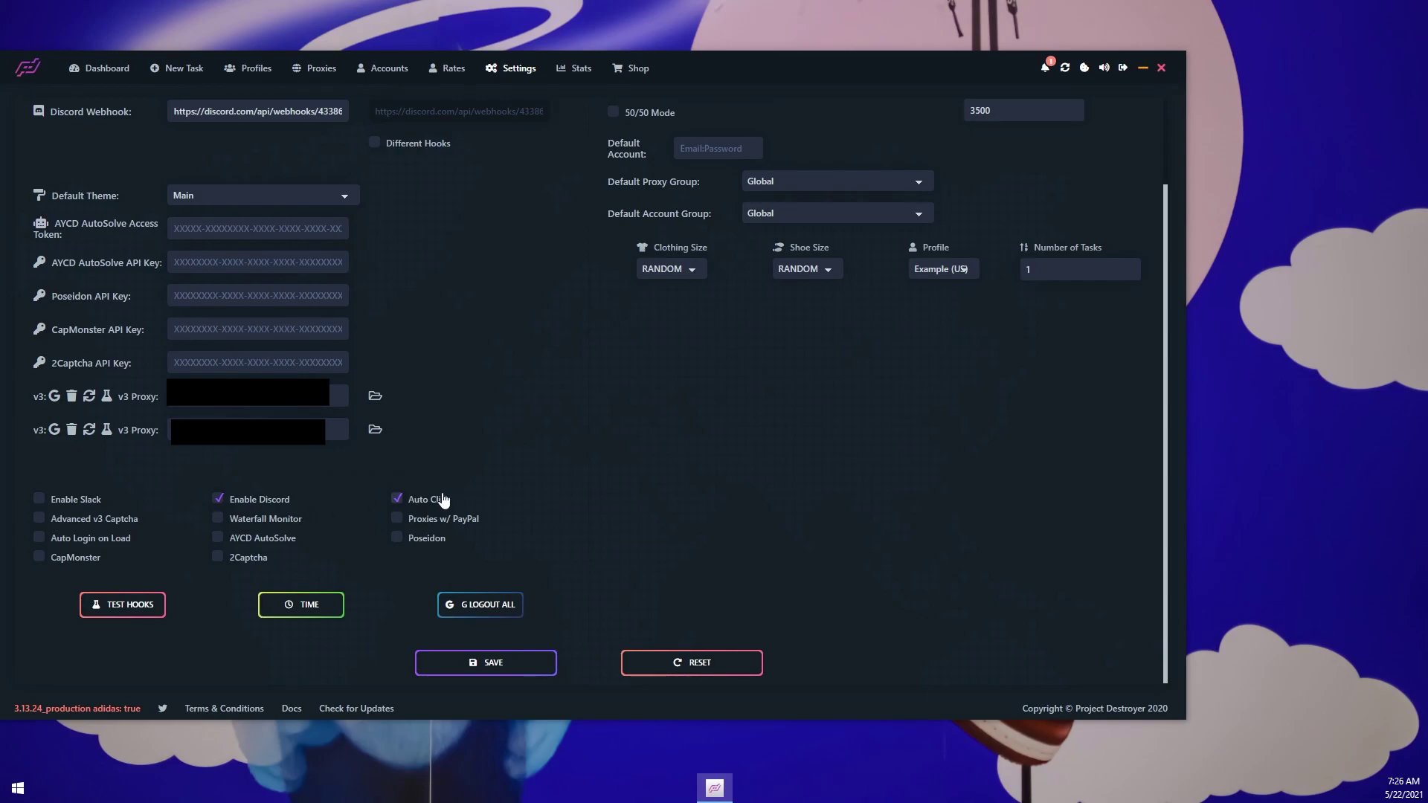
{"action": "scroll", "coordinate": [635, 479], "scroll_direction": "up", "scroll_amount": 2}
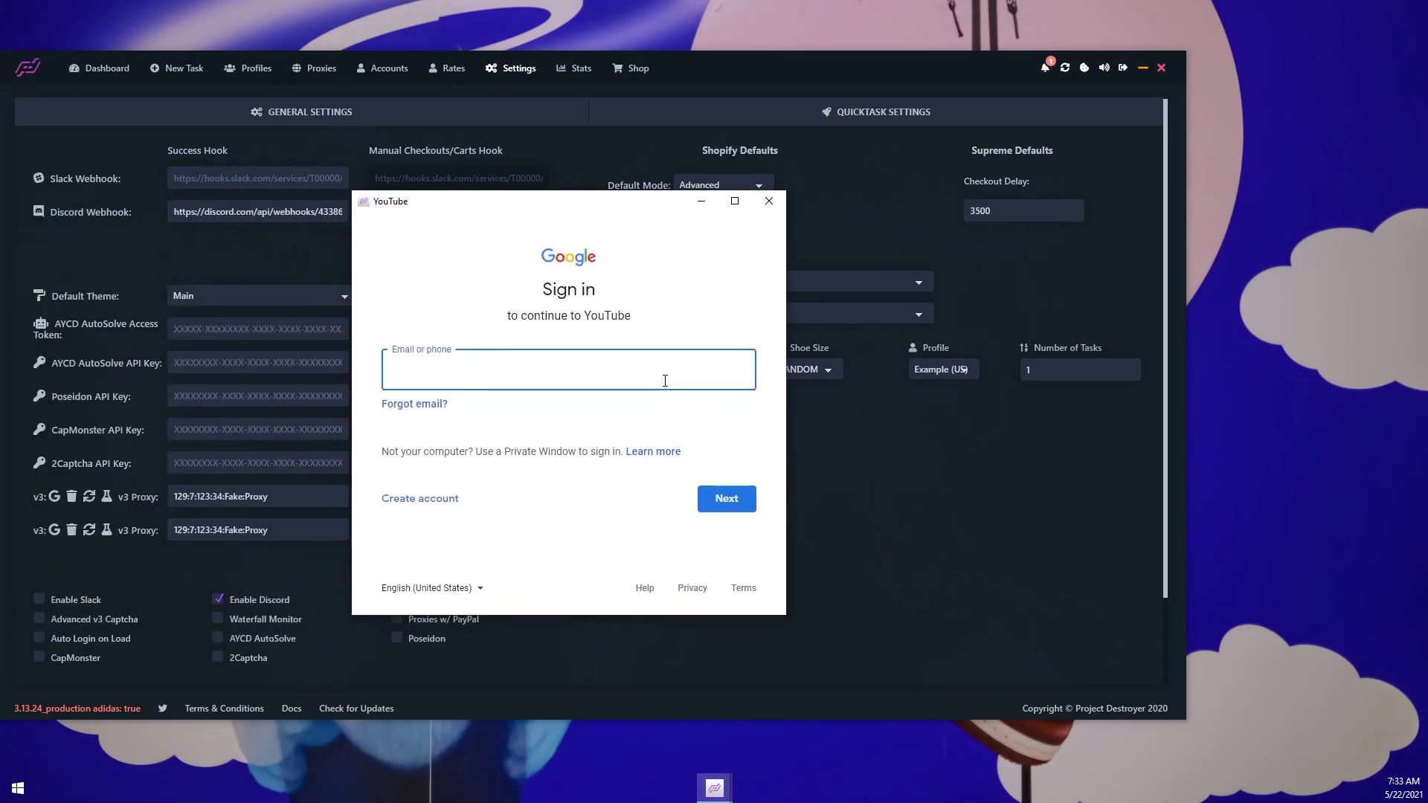
Step: Close the first v3 harvester's Google sign-in window, and check the Google login of the second harvester
{"action": "left_click", "coordinate": [769, 201]}
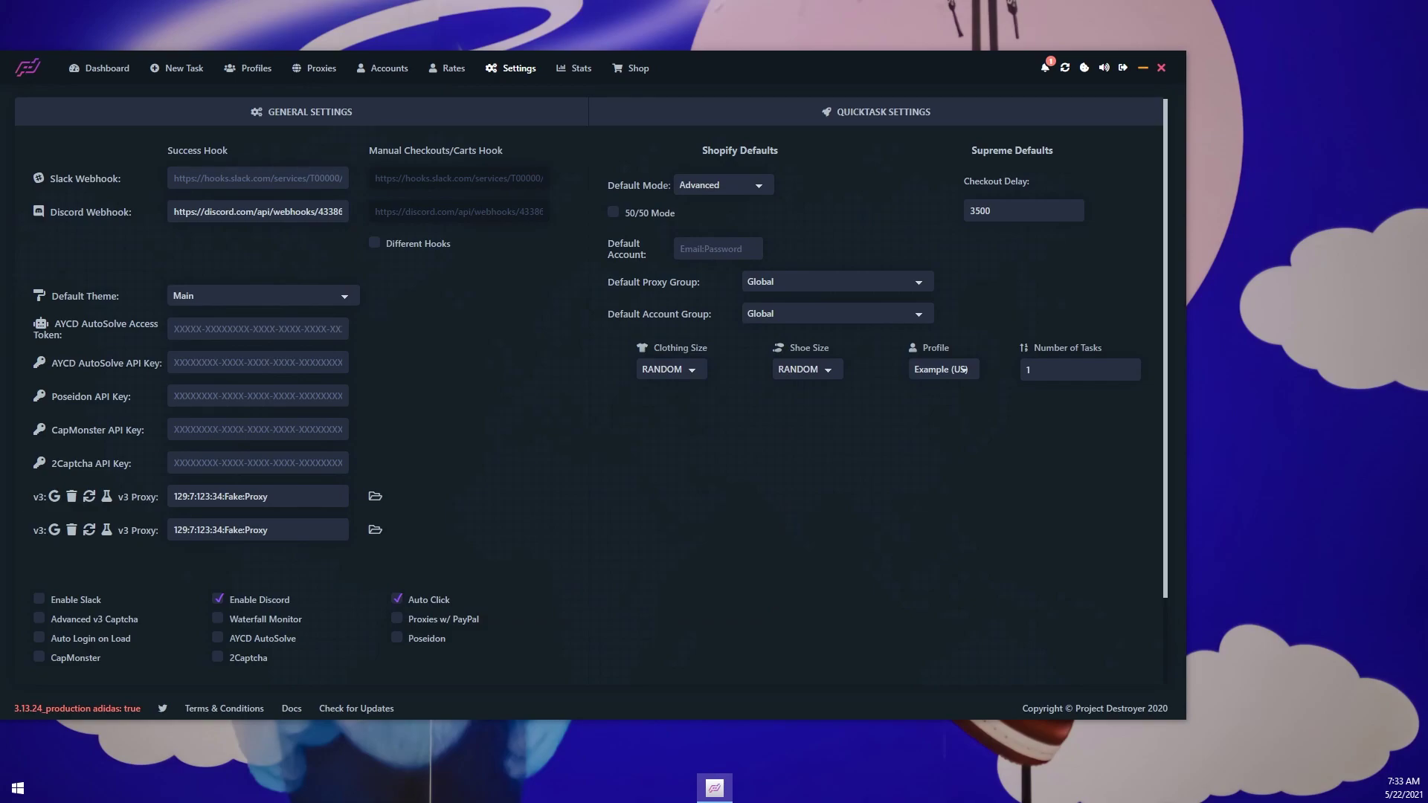
{"action": "left_click", "coordinate": [54, 530]}
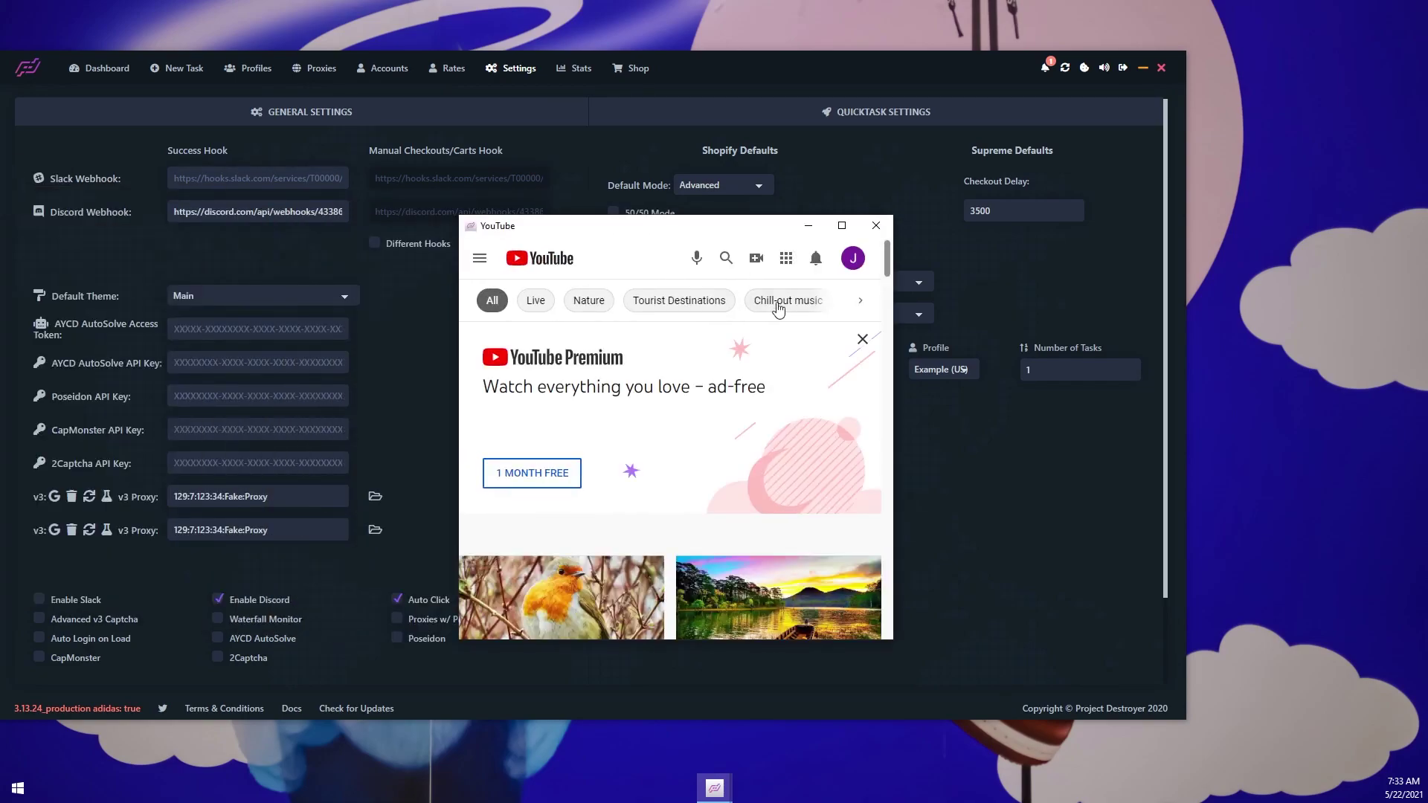
{"action": "left_click", "coordinate": [874, 227]}
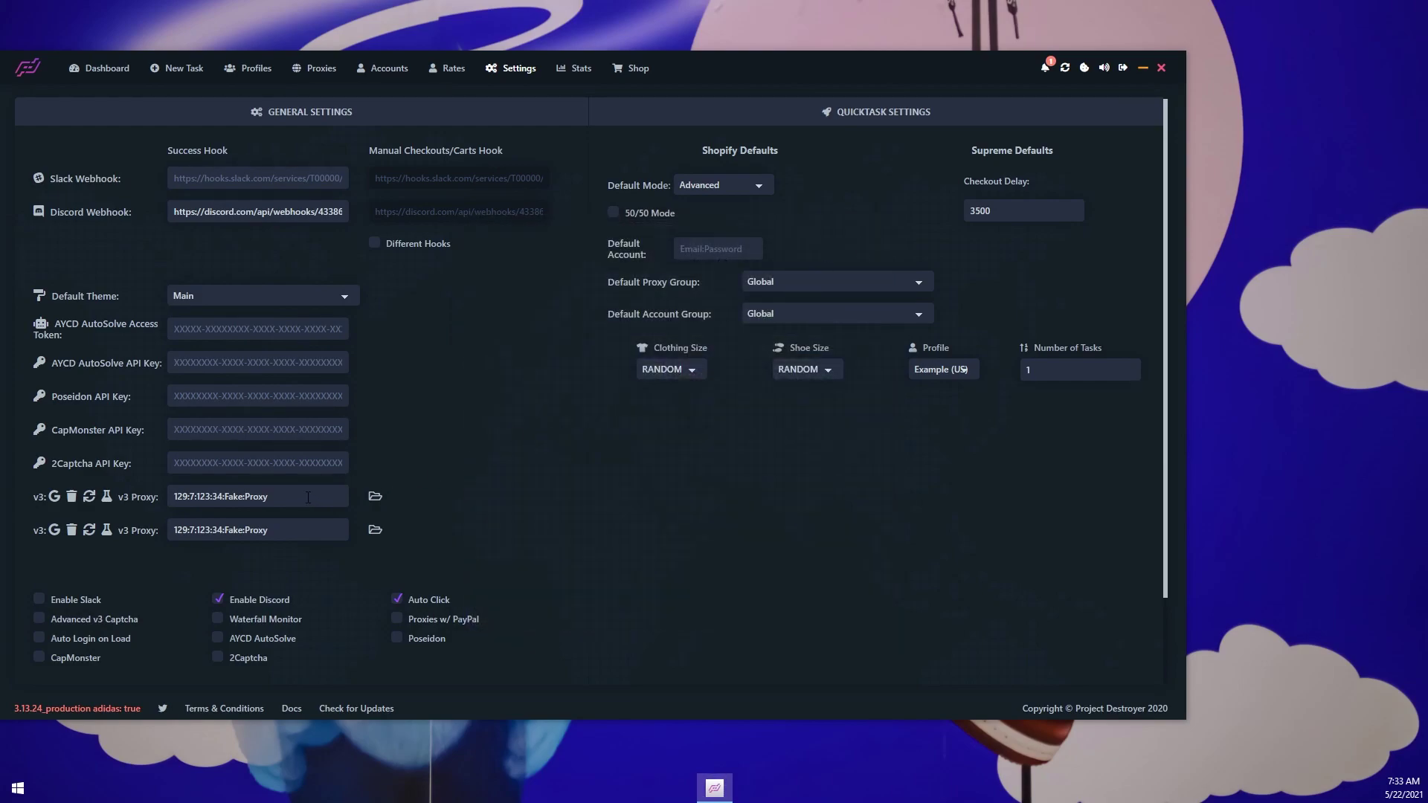
Step: Check the first harvester's v3 Proxy entry and save the general settings
{"action": "triple_click", "coordinate": [312, 499]}
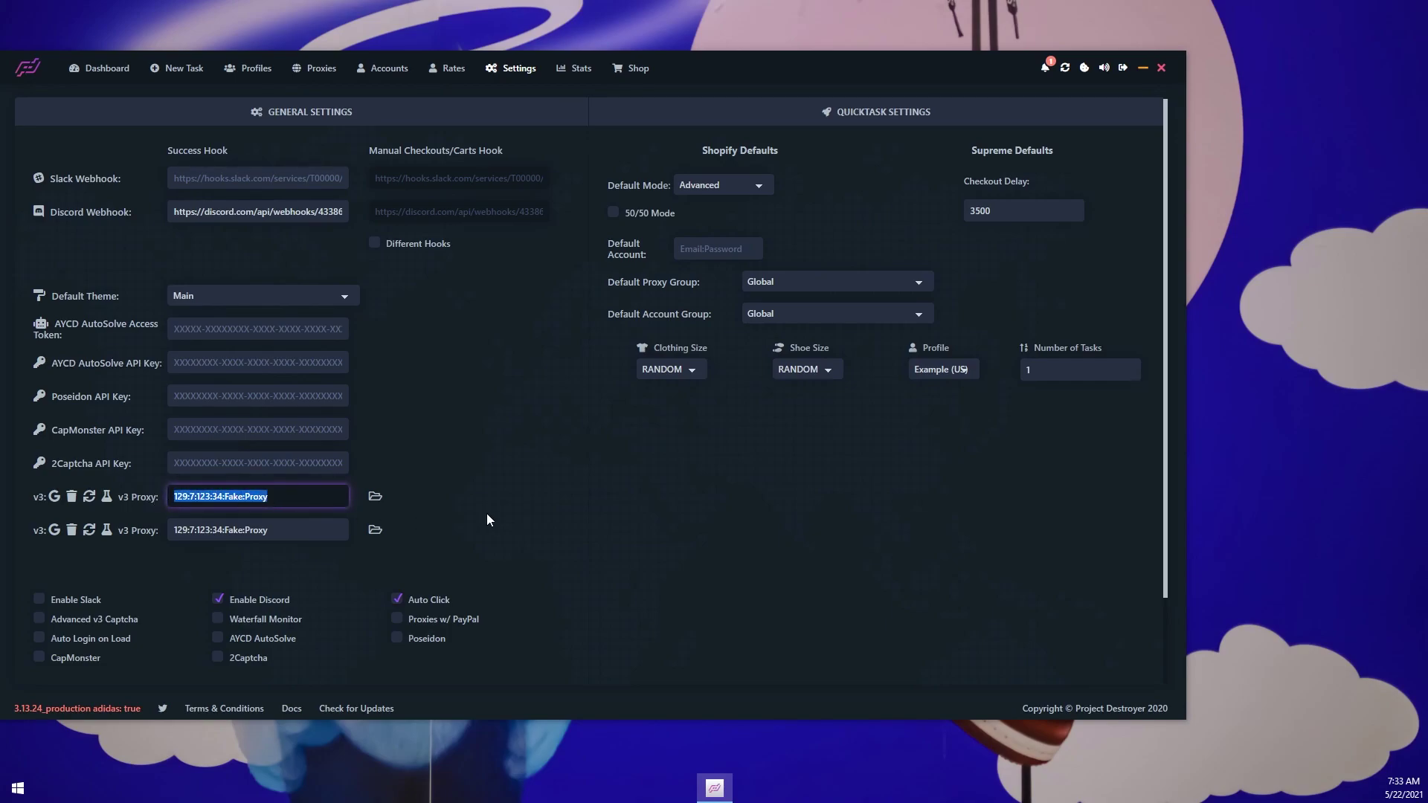
{"action": "scroll", "coordinate": [497, 511], "scroll_direction": "down", "scroll_amount": 2}
{"action": "left_click", "coordinate": [497, 660]}
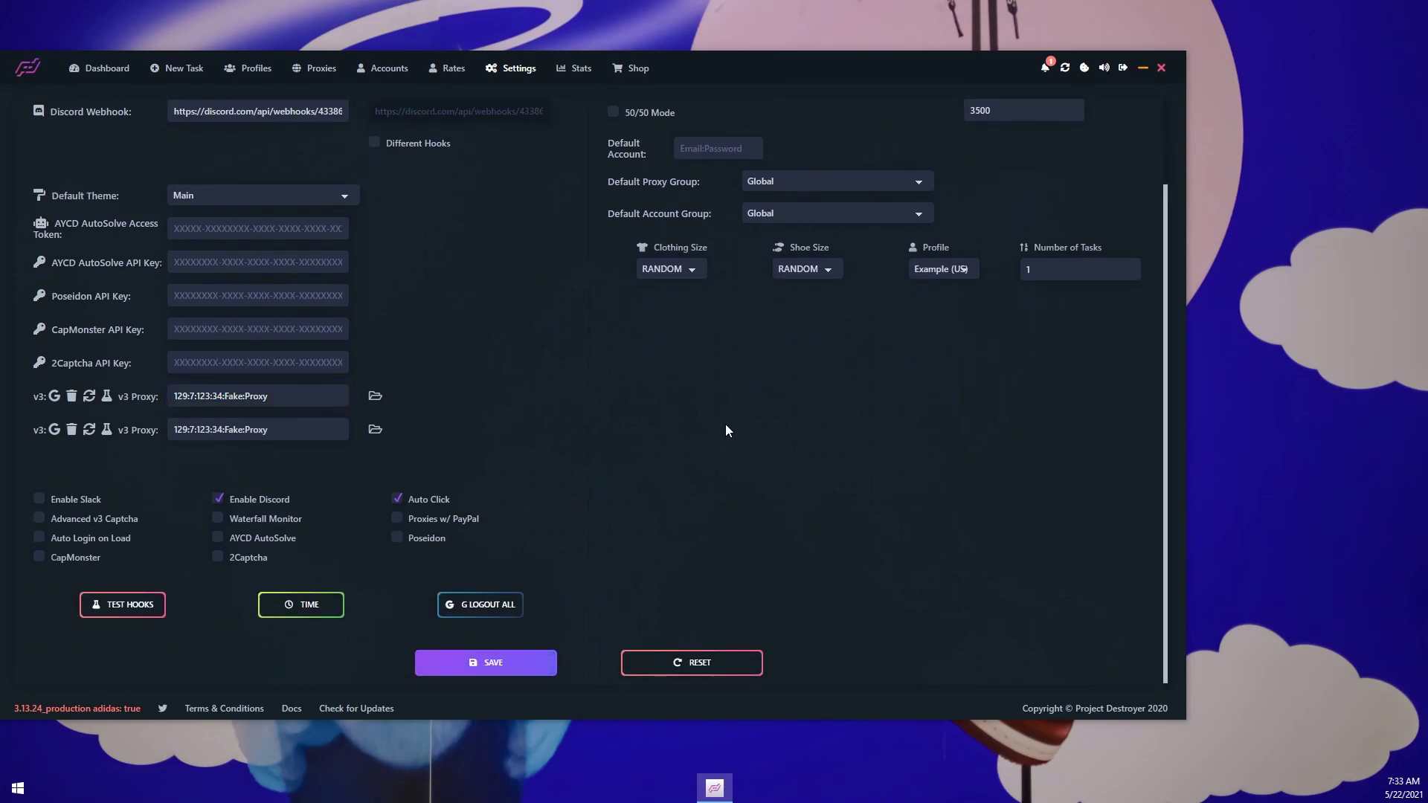
{"action": "left_click", "coordinate": [604, 399]}
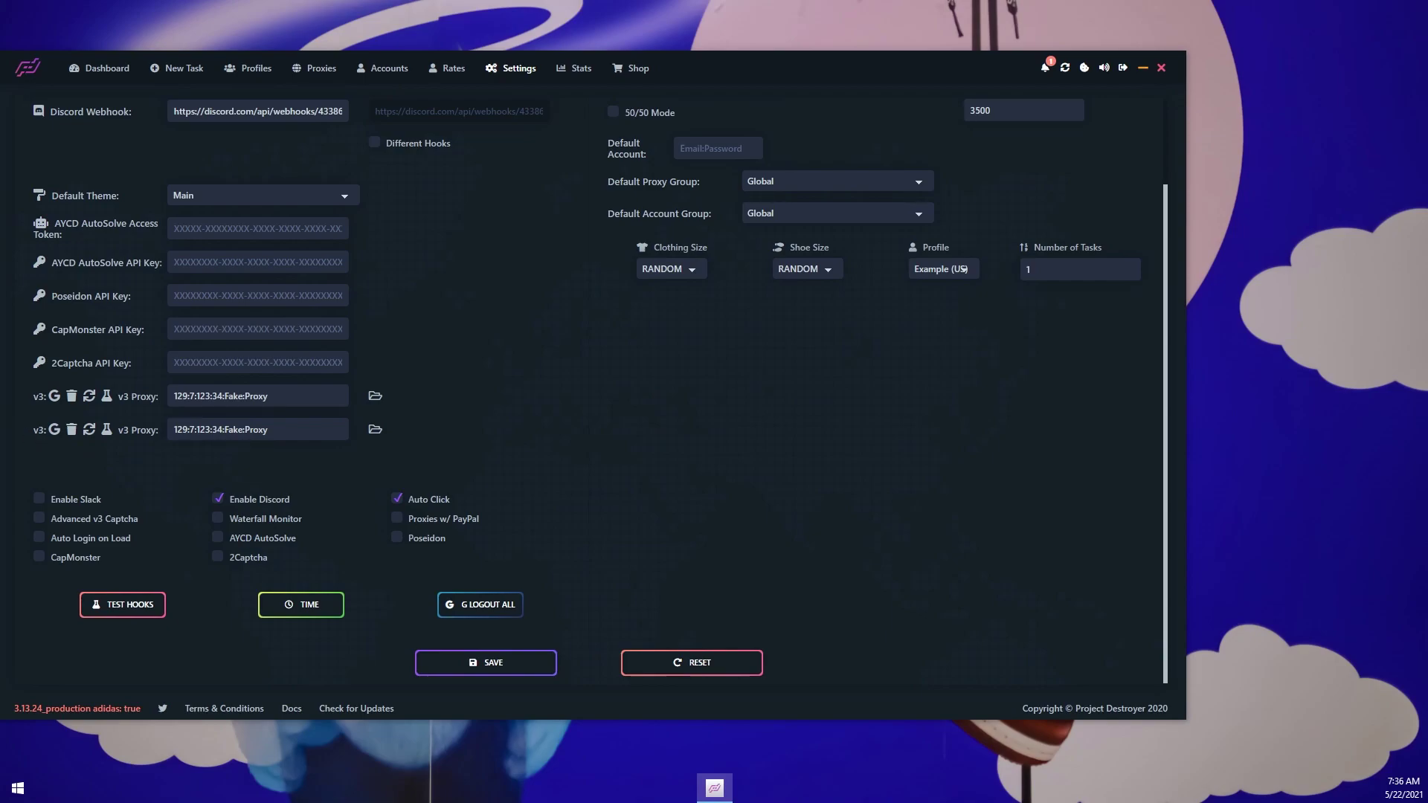
Step: Sign out of the harvester's YouTube account, bring up the sign-in form for another account, and close the window
{"action": "left_click", "coordinate": [767, 183]}
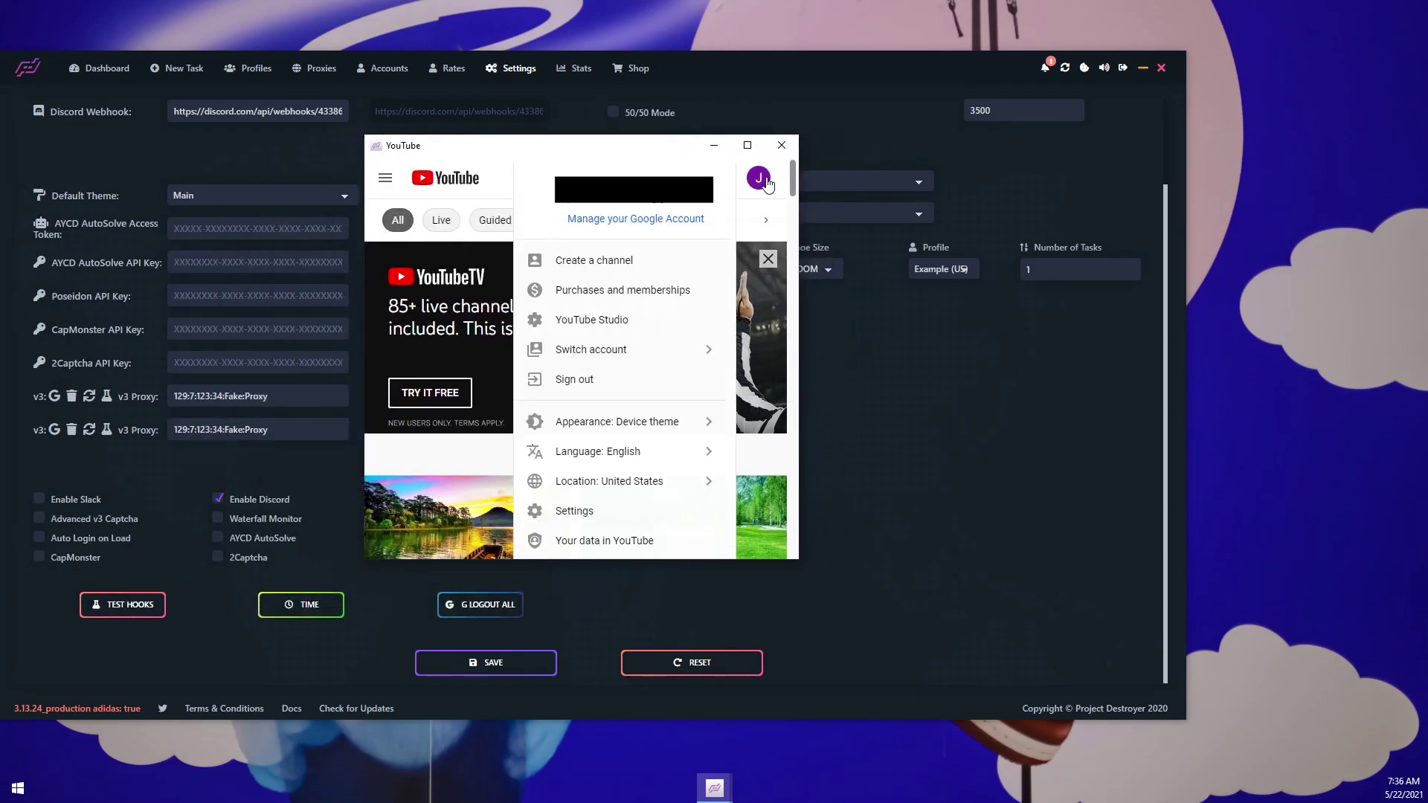
{"action": "left_click", "coordinate": [593, 381]}
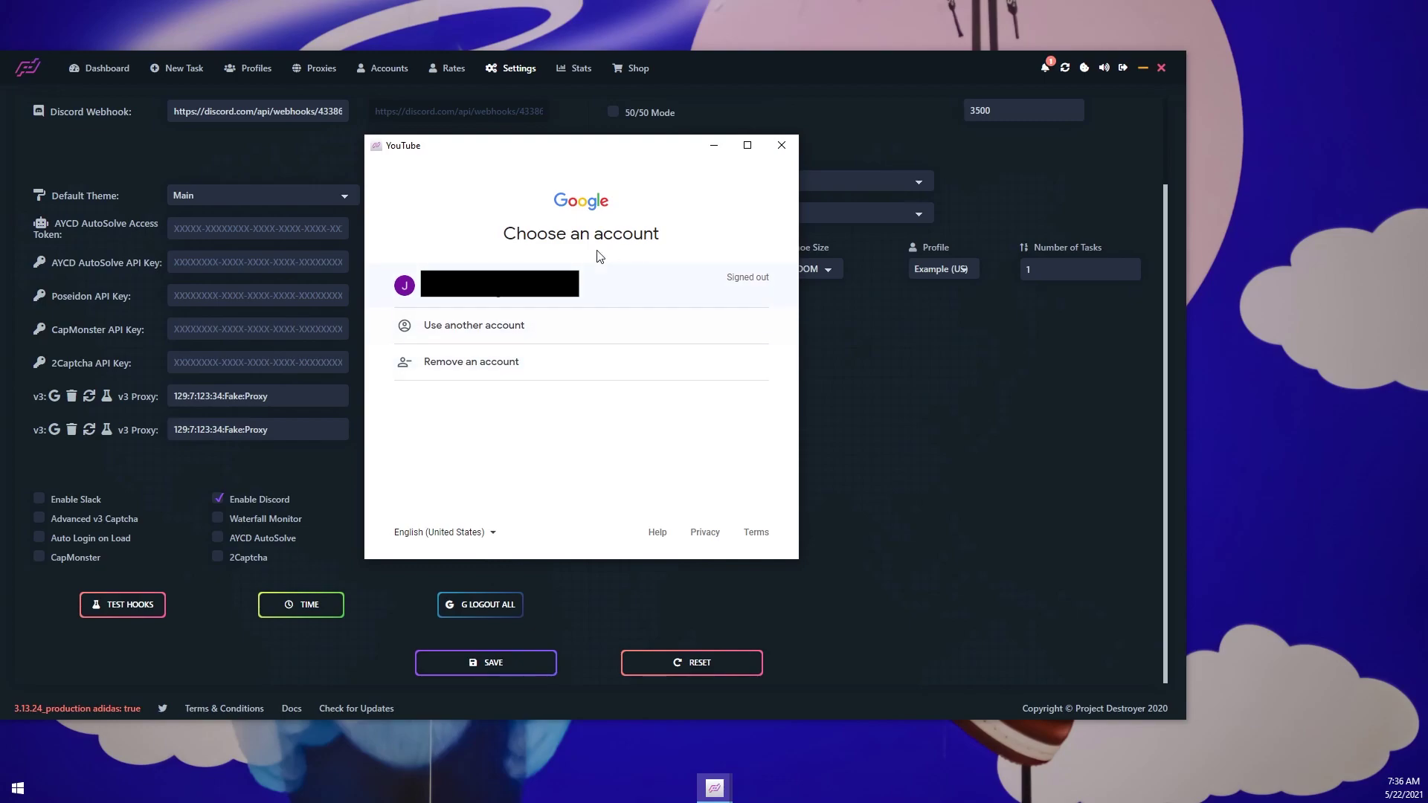
{"action": "left_click", "coordinate": [490, 334]}
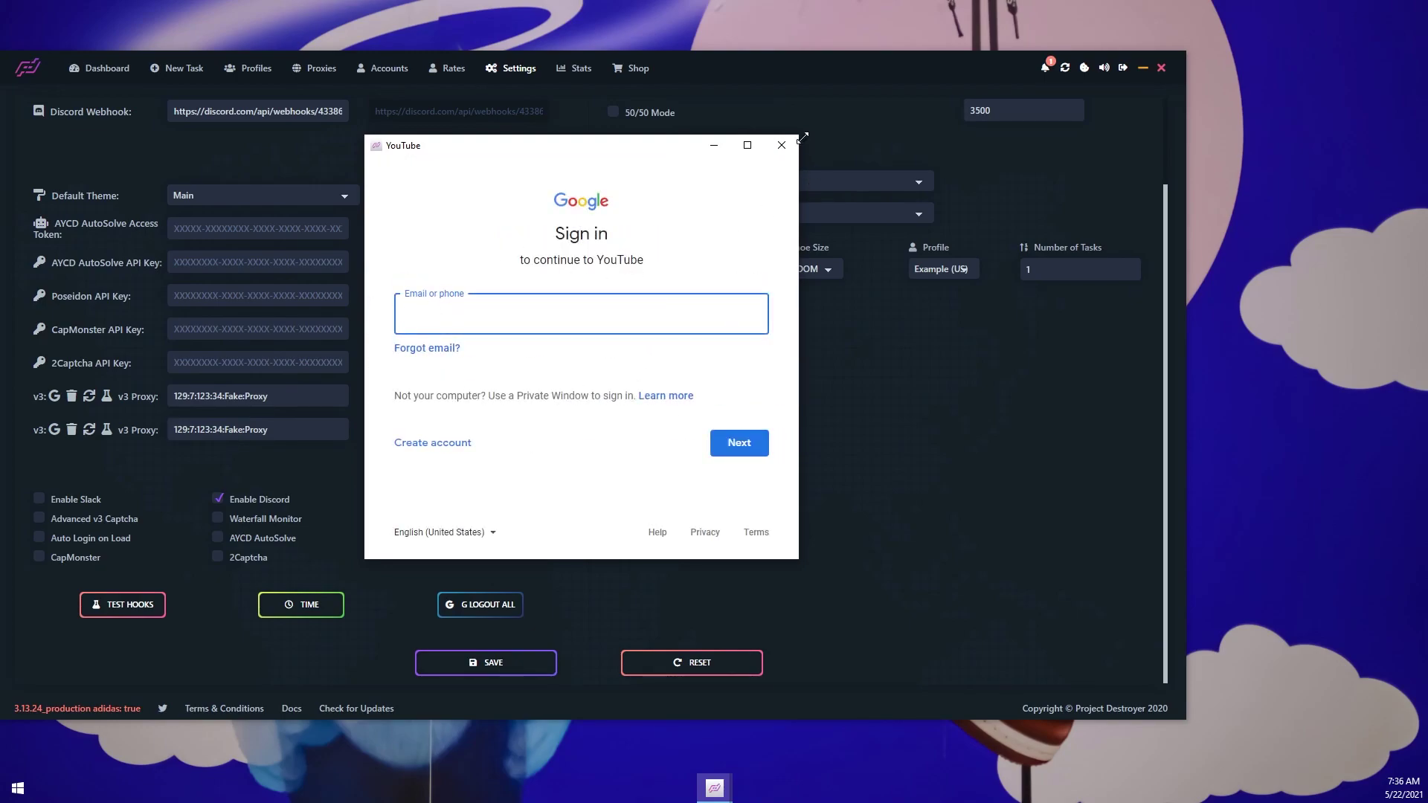
{"action": "left_click", "coordinate": [781, 145]}
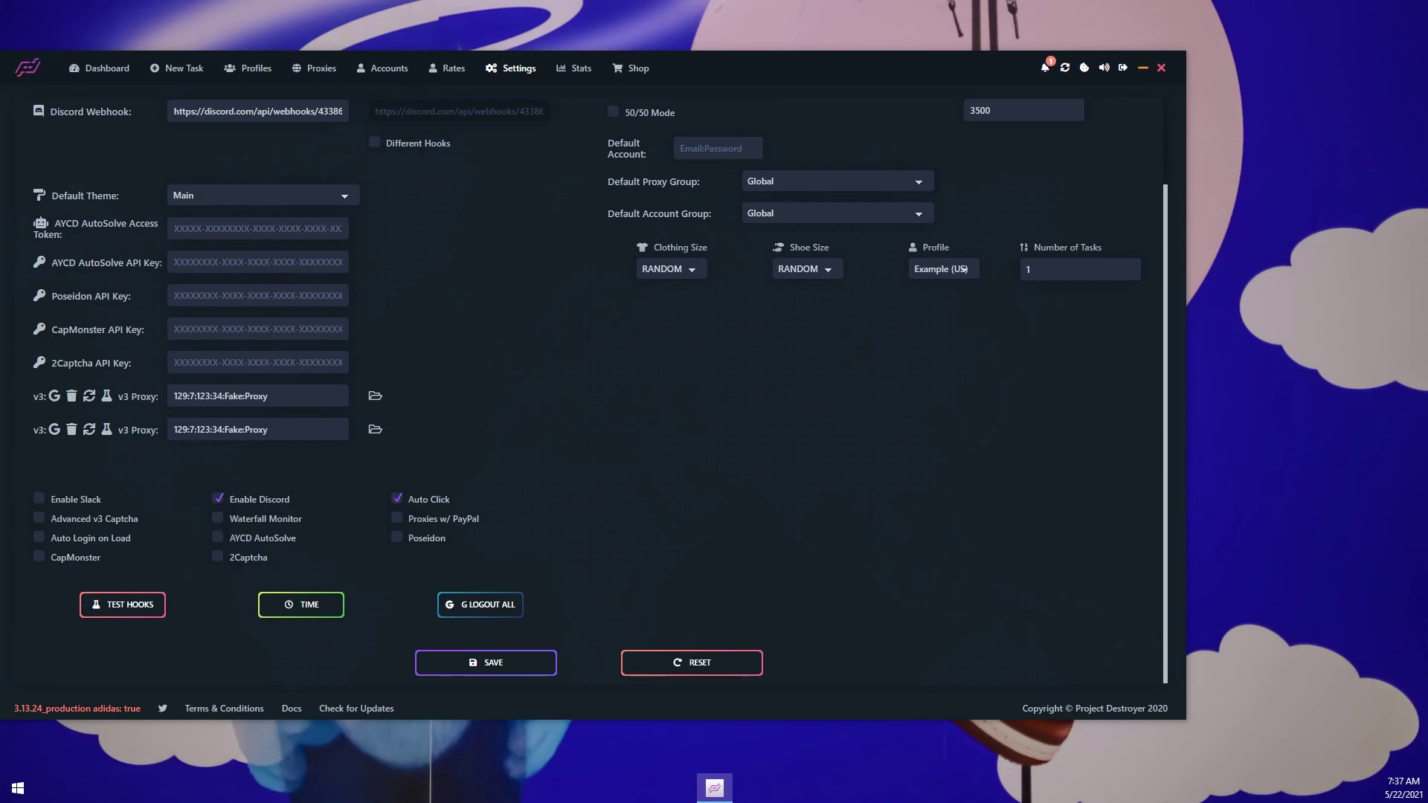
Step: Open both V3 Harvester windows and arrange them one above the other beside the main window
{"action": "left_click_drag", "start_coordinate": [1084, 277], "coordinate": [1293, 88]}
{"action": "left_click", "coordinate": [373, 427]}
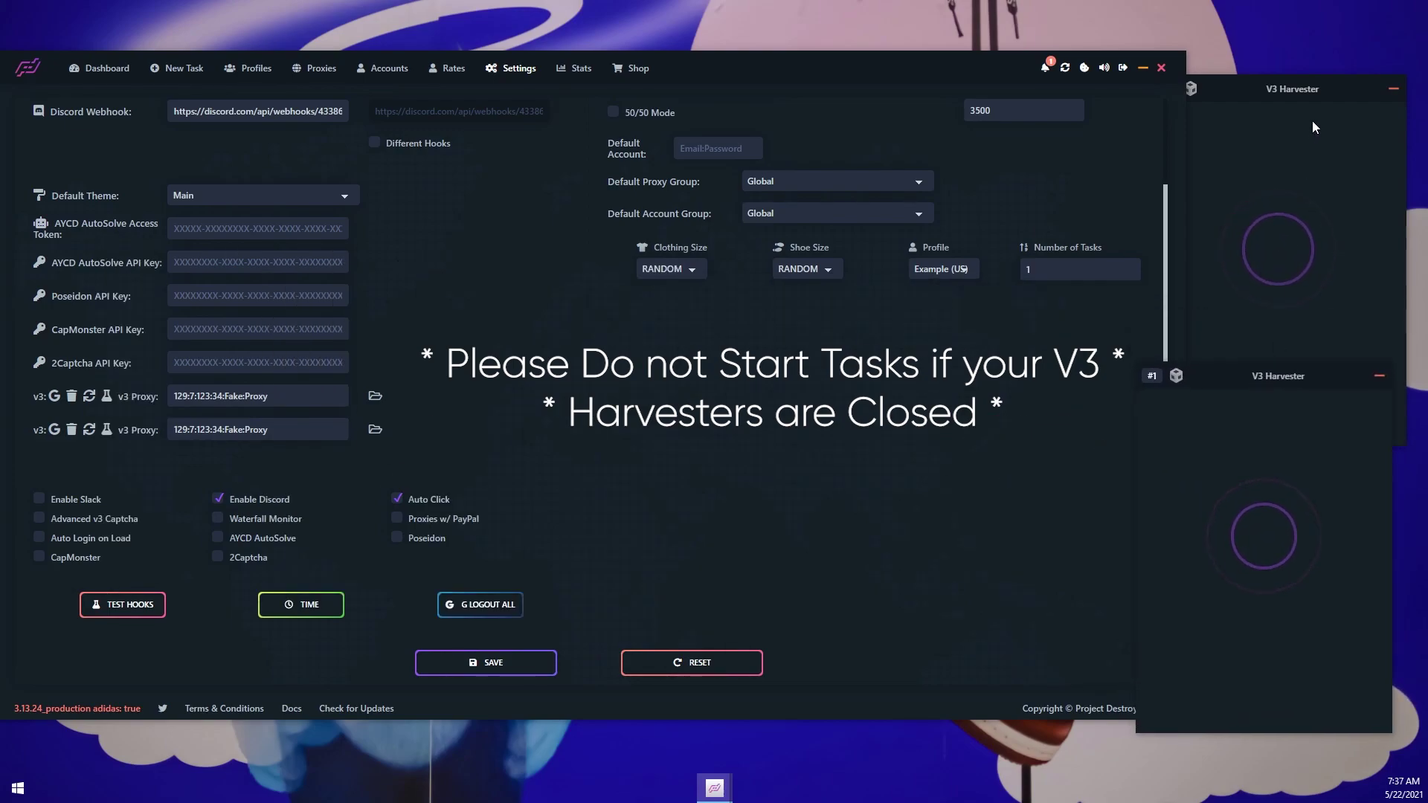
{"action": "left_click_drag", "start_coordinate": [1302, 97], "coordinate": [1296, 42]}
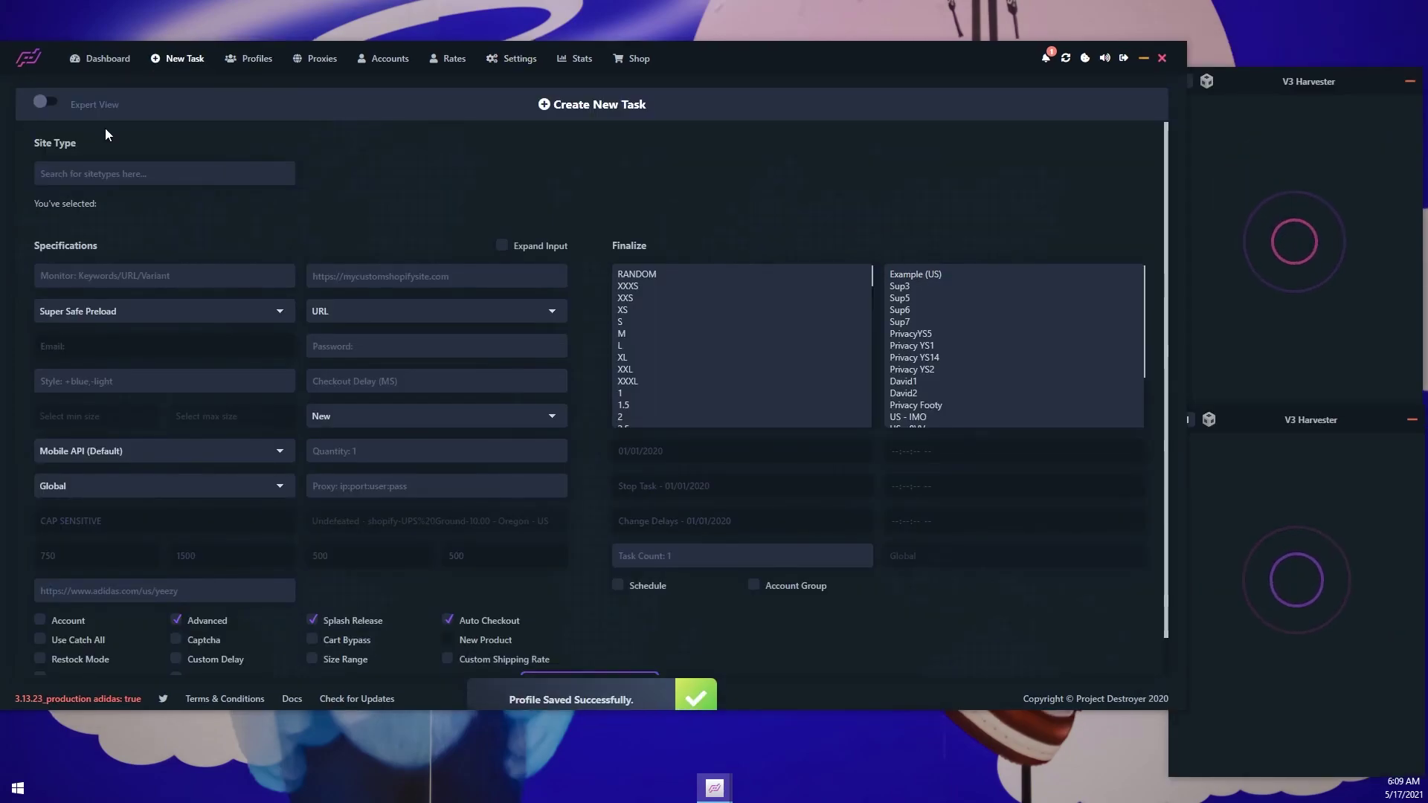
{"action": "left_click", "coordinate": [105, 182]}
{"action": "type", "text": "yeezy"}
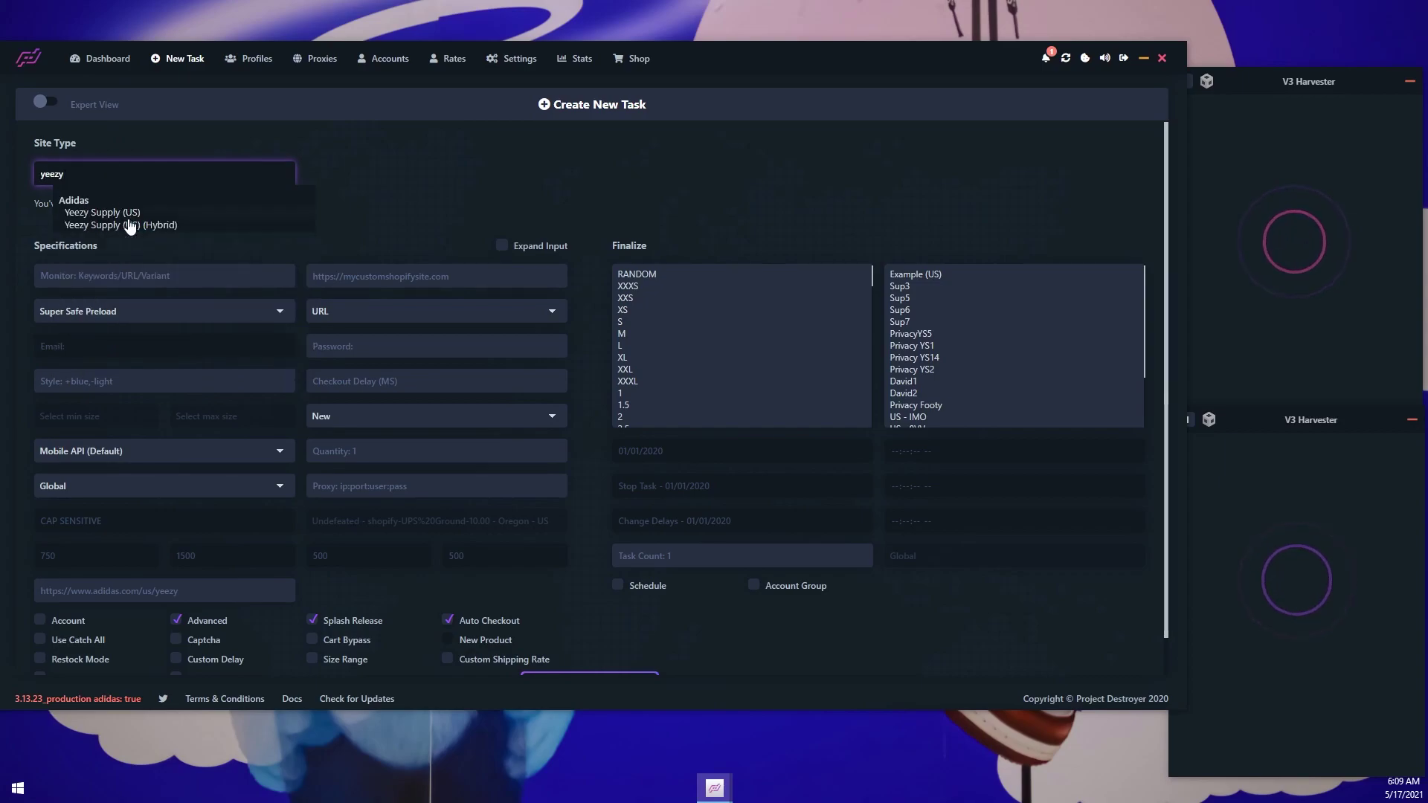
{"action": "left_click", "coordinate": [122, 213]}
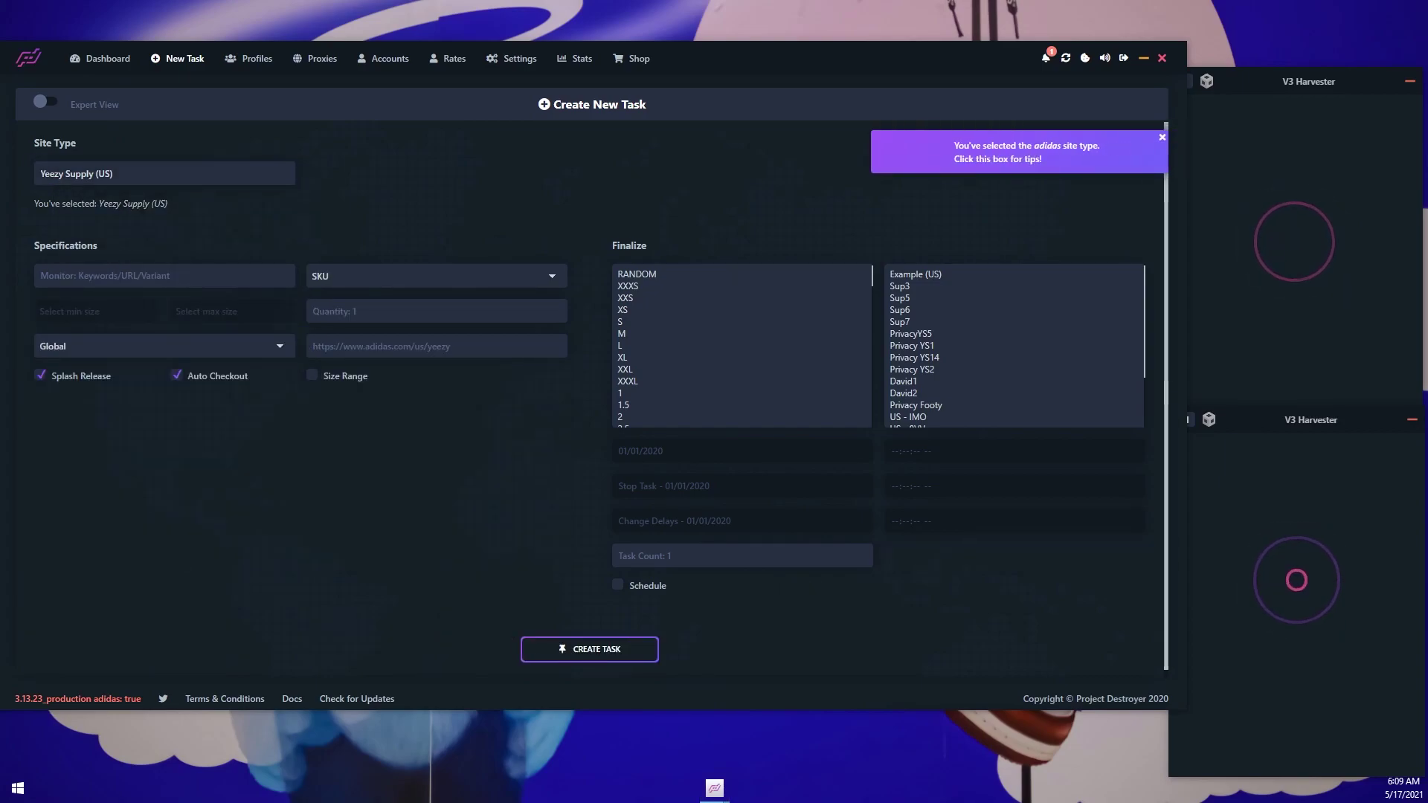
{"action": "left_click_drag", "start_coordinate": [82, 312], "coordinate": [111, 275]}
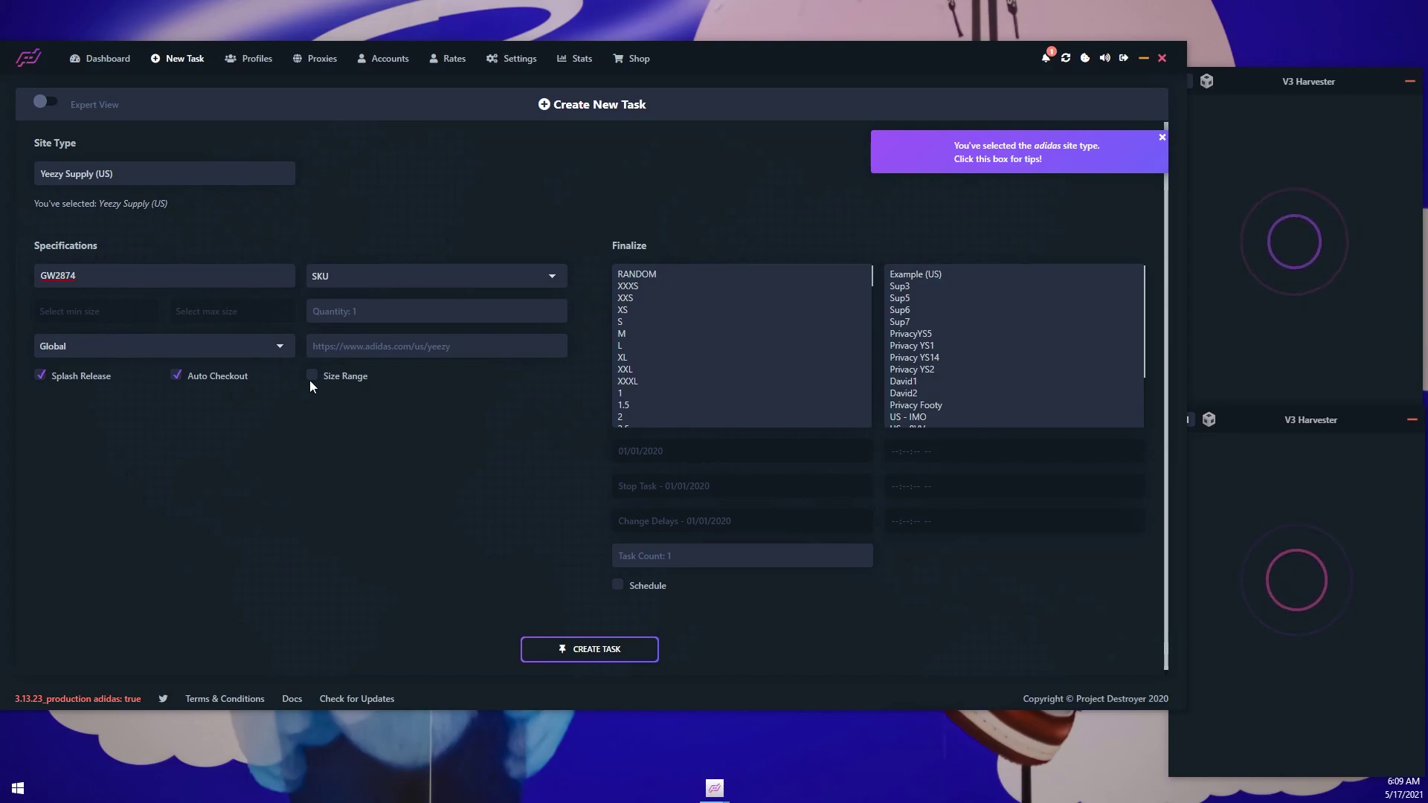
{"action": "left_click", "coordinate": [453, 346]}
{"action": "type", "text": "https://www.yeezysupply.com/__queue/yzysply"}
Step: Choose the RANDOM size and the two profiles directly above Privacy Footy, and create the task
{"action": "left_click", "coordinate": [703, 275]}
{"action": "scroll", "coordinate": [1011, 399], "scroll_direction": "down", "scroll_amount": 2}
{"action": "left_click", "coordinate": [903, 312]}
{"action": "left_click", "coordinate": [904, 324], "text": "ctrl"}
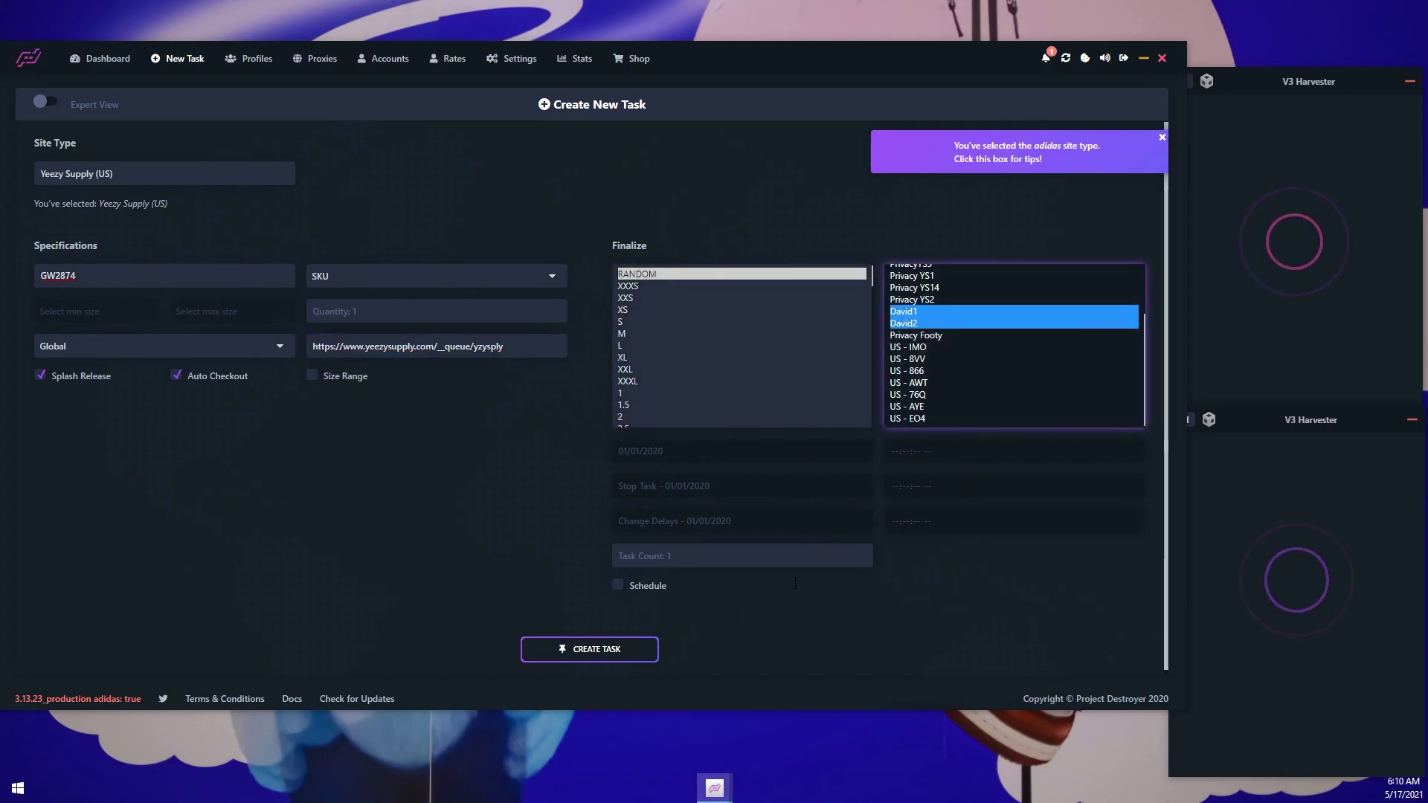
{"action": "left_click", "coordinate": [554, 655]}
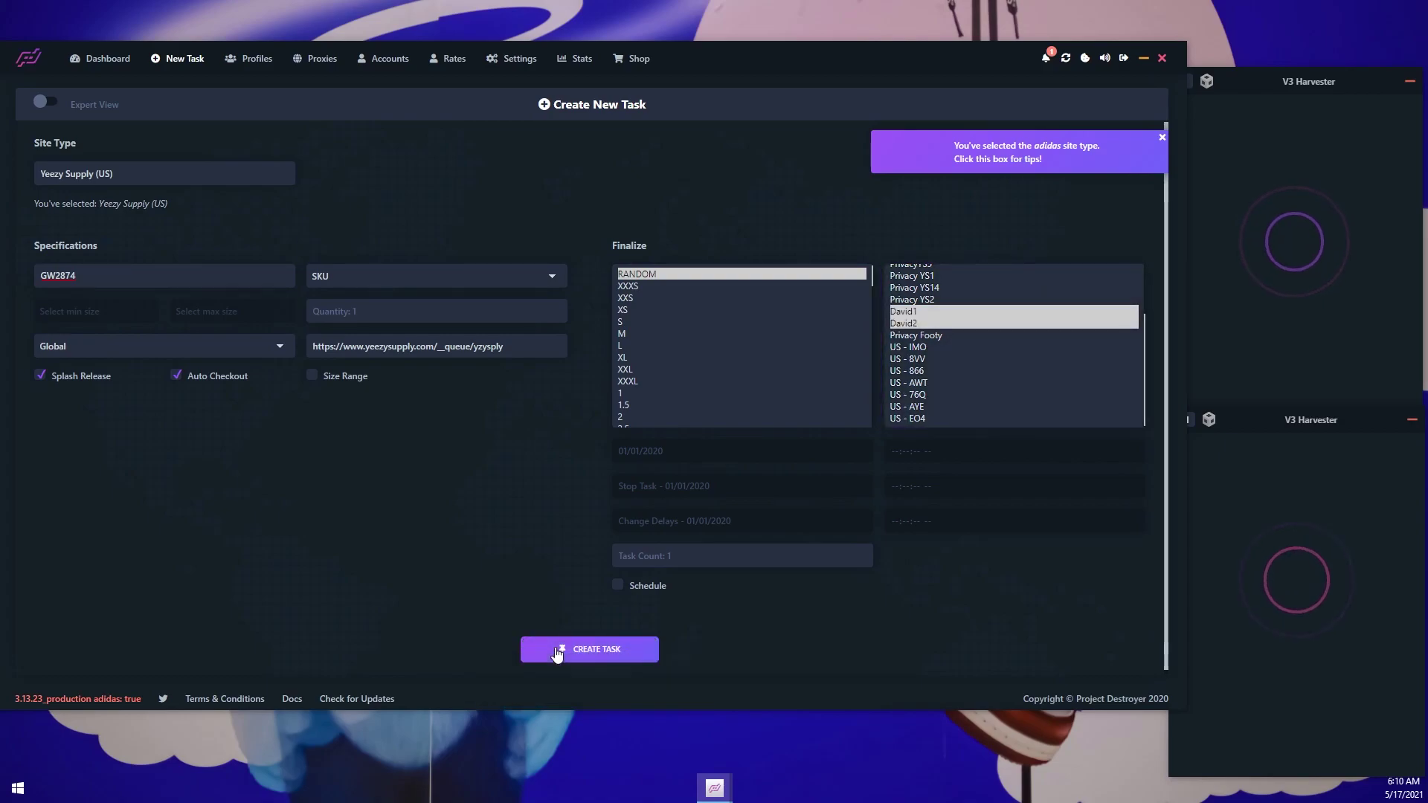
Step: Start all Yeezy Supply tasks from the dashboard
{"action": "left_click", "coordinate": [108, 58]}
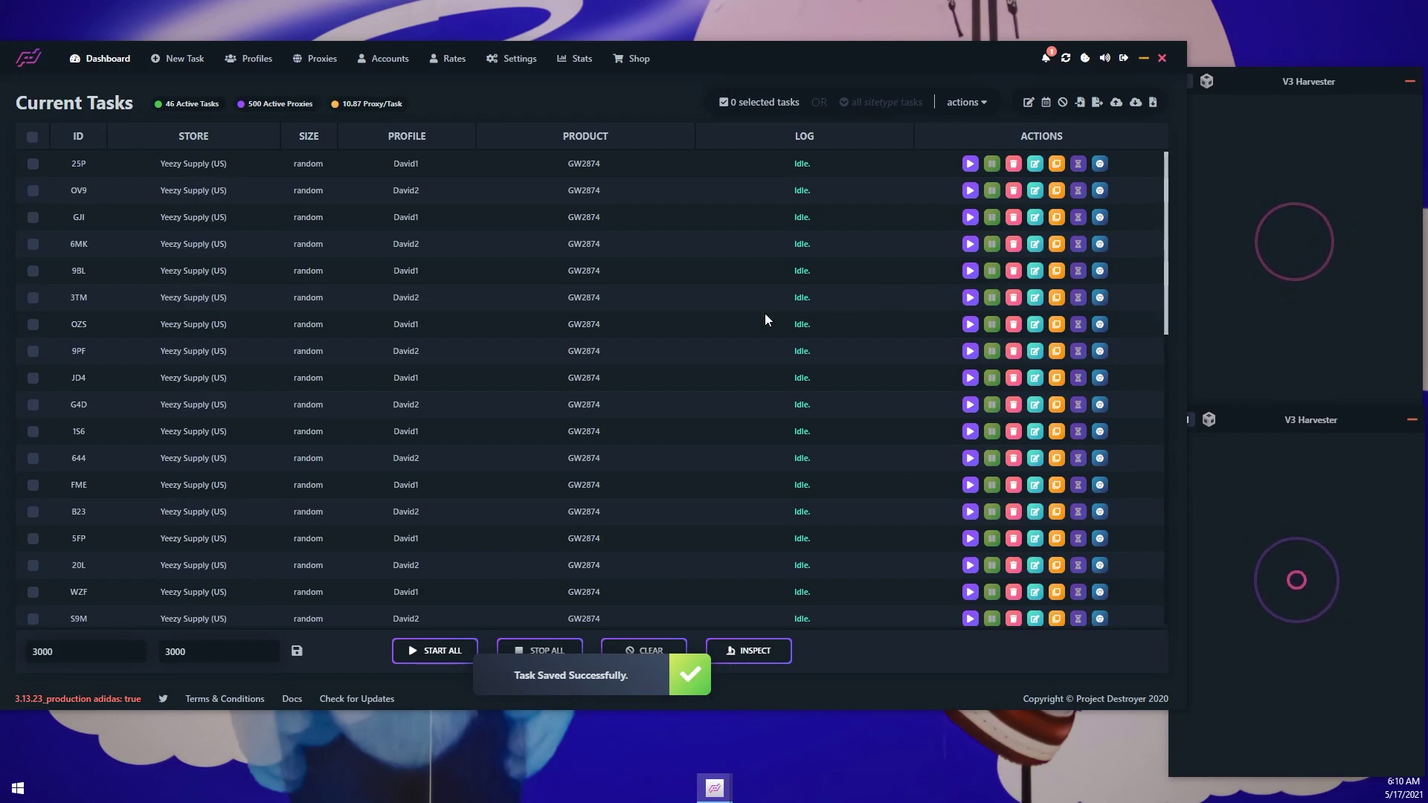
{"action": "left_click", "coordinate": [437, 651]}
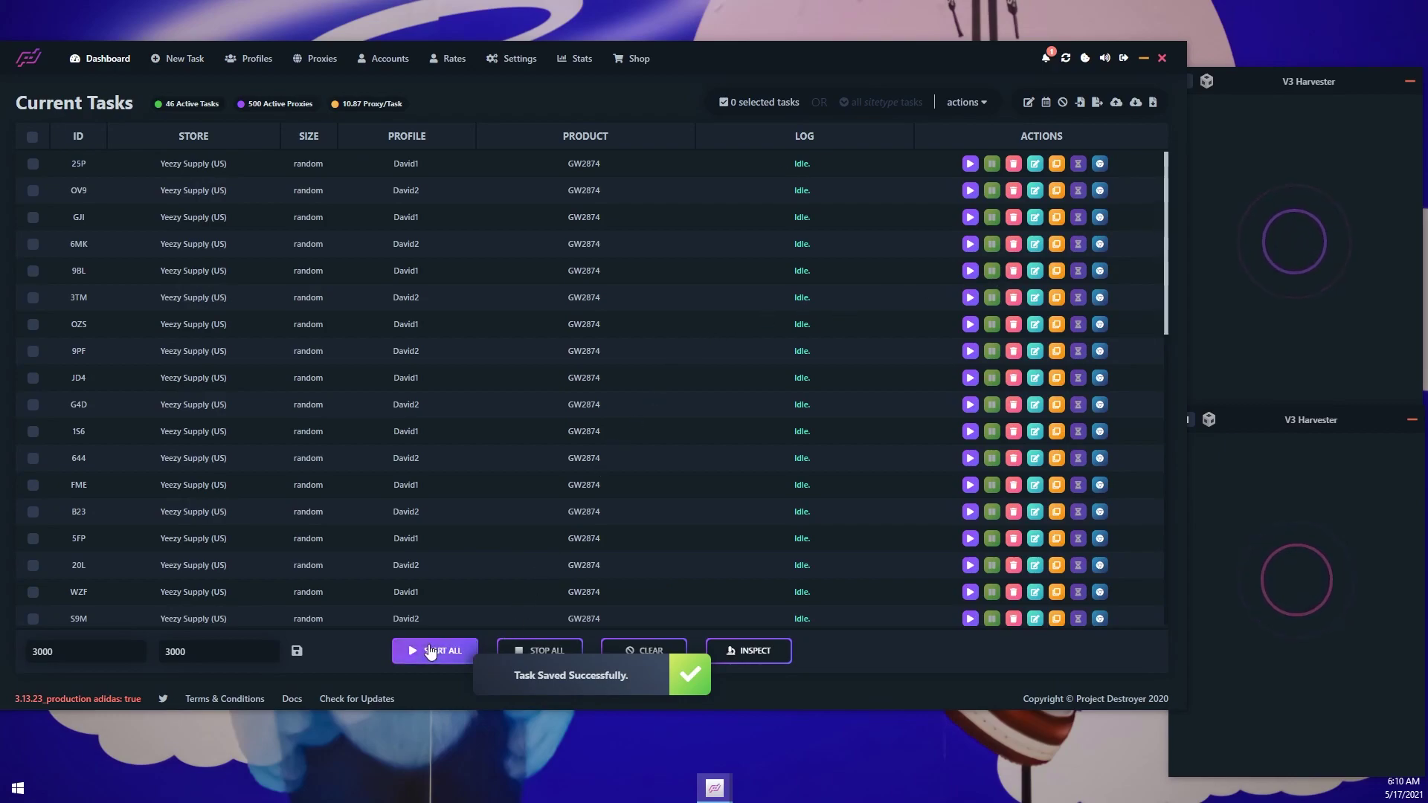
Step: Examine the log status of every running task throughout the task list
{"action": "scroll", "coordinate": [711, 460], "scroll_direction": "down", "scroll_amount": 10}
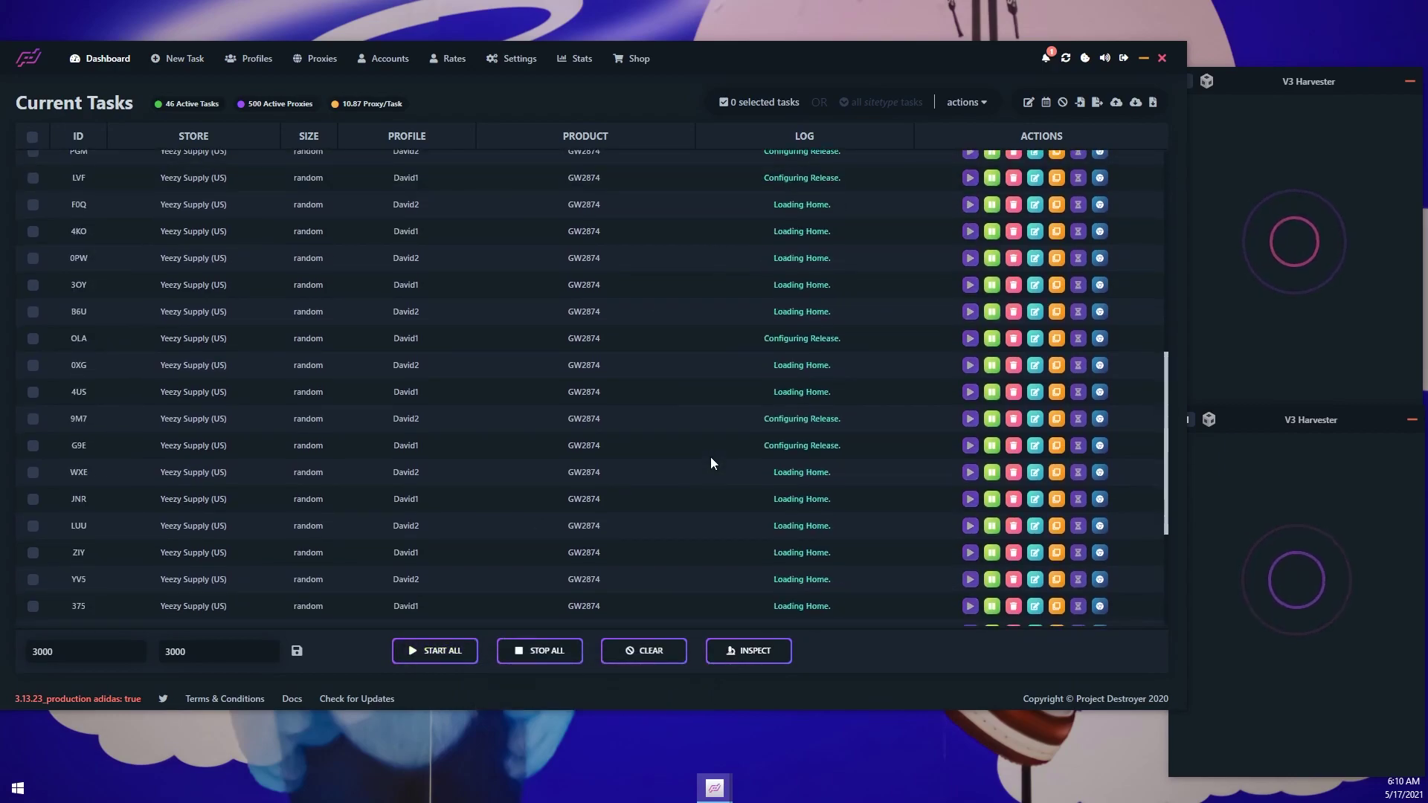
{"action": "scroll", "coordinate": [711, 462], "scroll_direction": "up", "scroll_amount": 10}
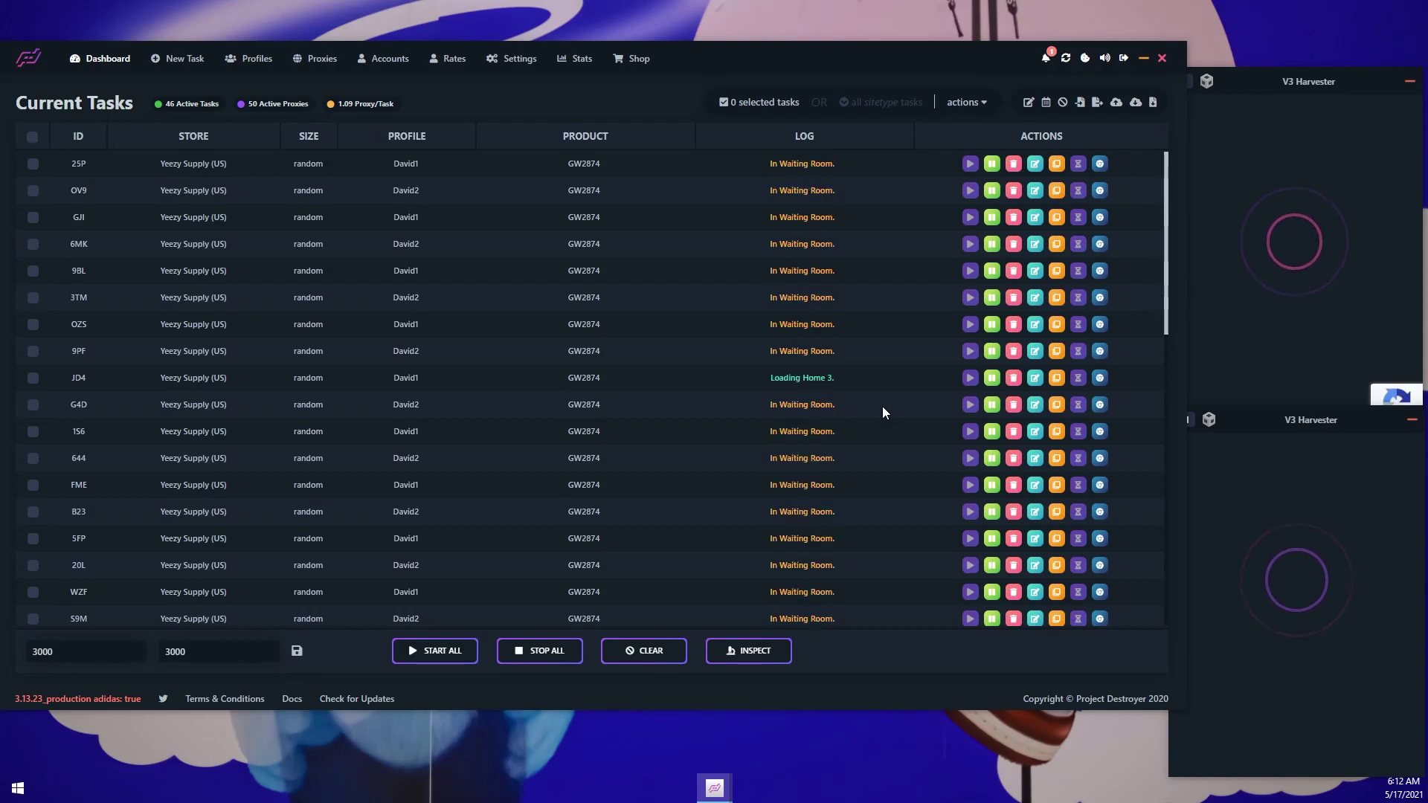
{"action": "scroll", "coordinate": [883, 408], "scroll_direction": "down", "scroll_amount": 10}
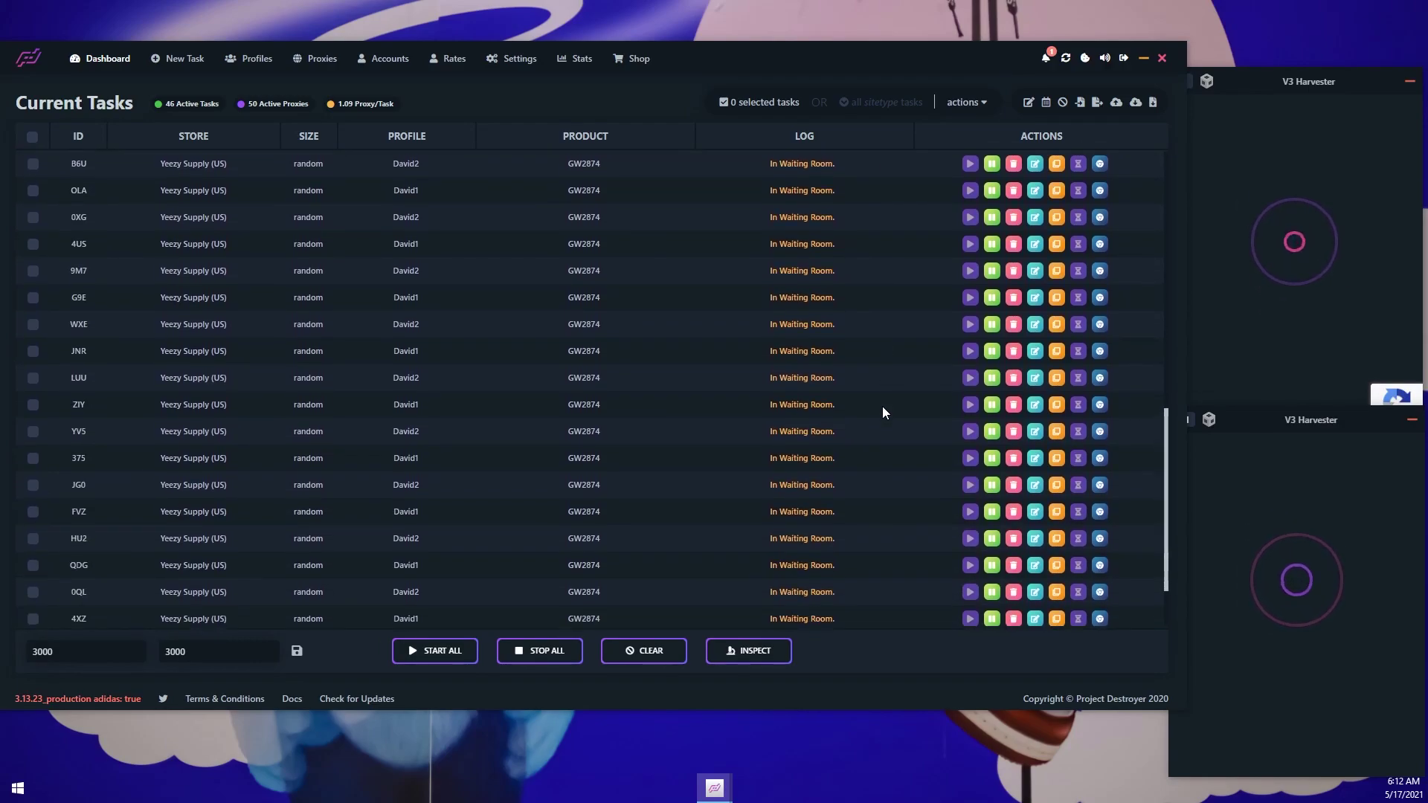
{"action": "scroll", "coordinate": [882, 406], "scroll_direction": "up", "scroll_amount": 10}
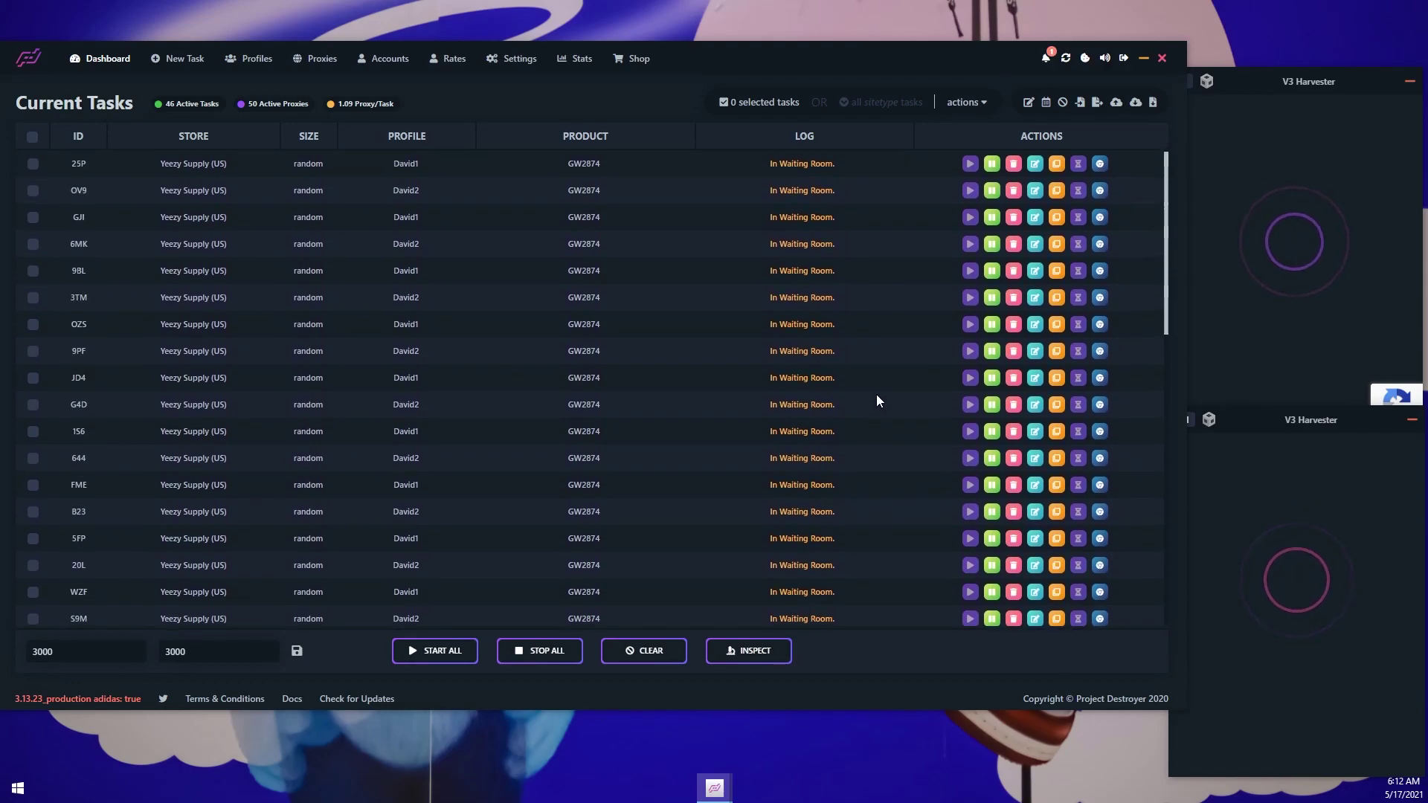
{"action": "scroll", "coordinate": [872, 391], "scroll_direction": "down", "scroll_amount": 5}
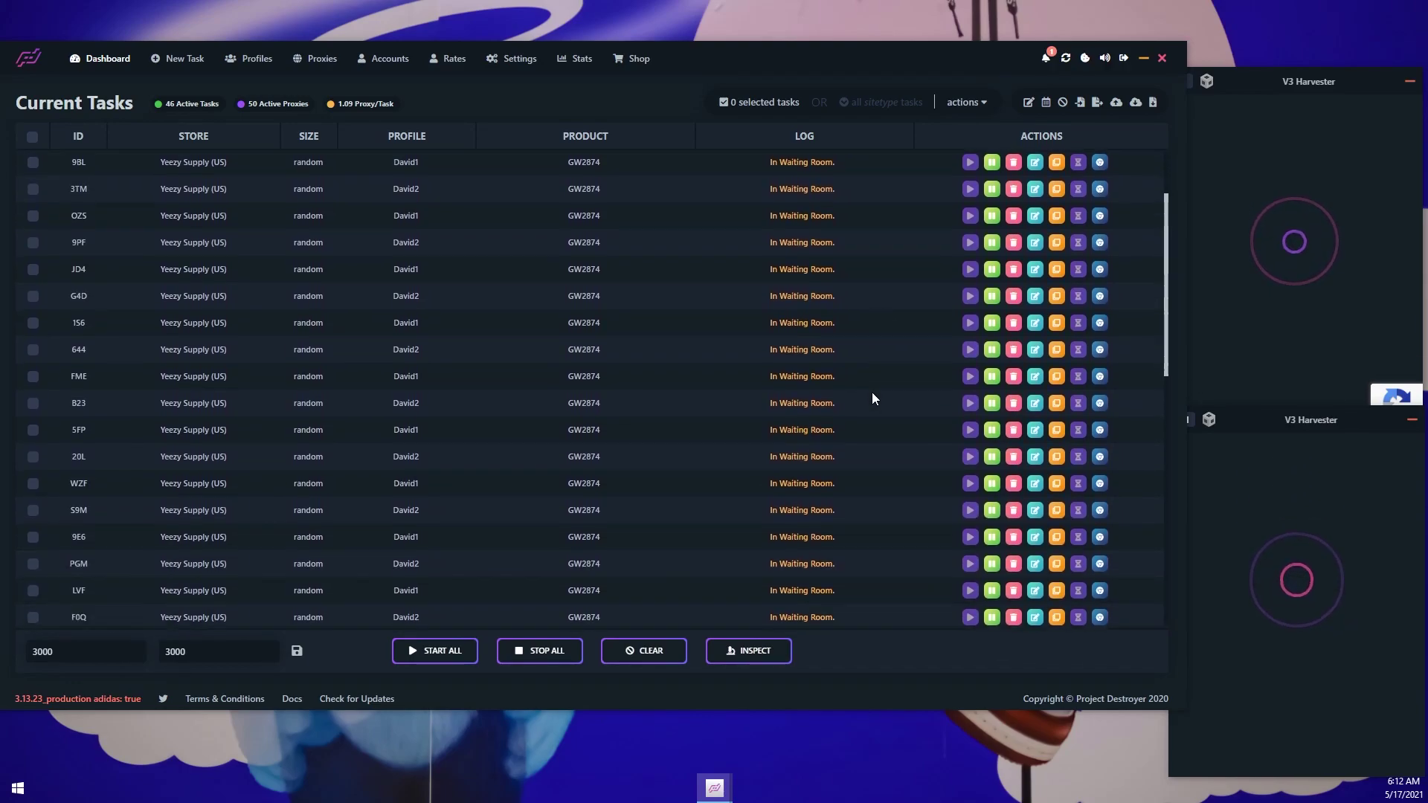
{"action": "scroll", "coordinate": [872, 391], "scroll_direction": "down", "scroll_amount": 3}
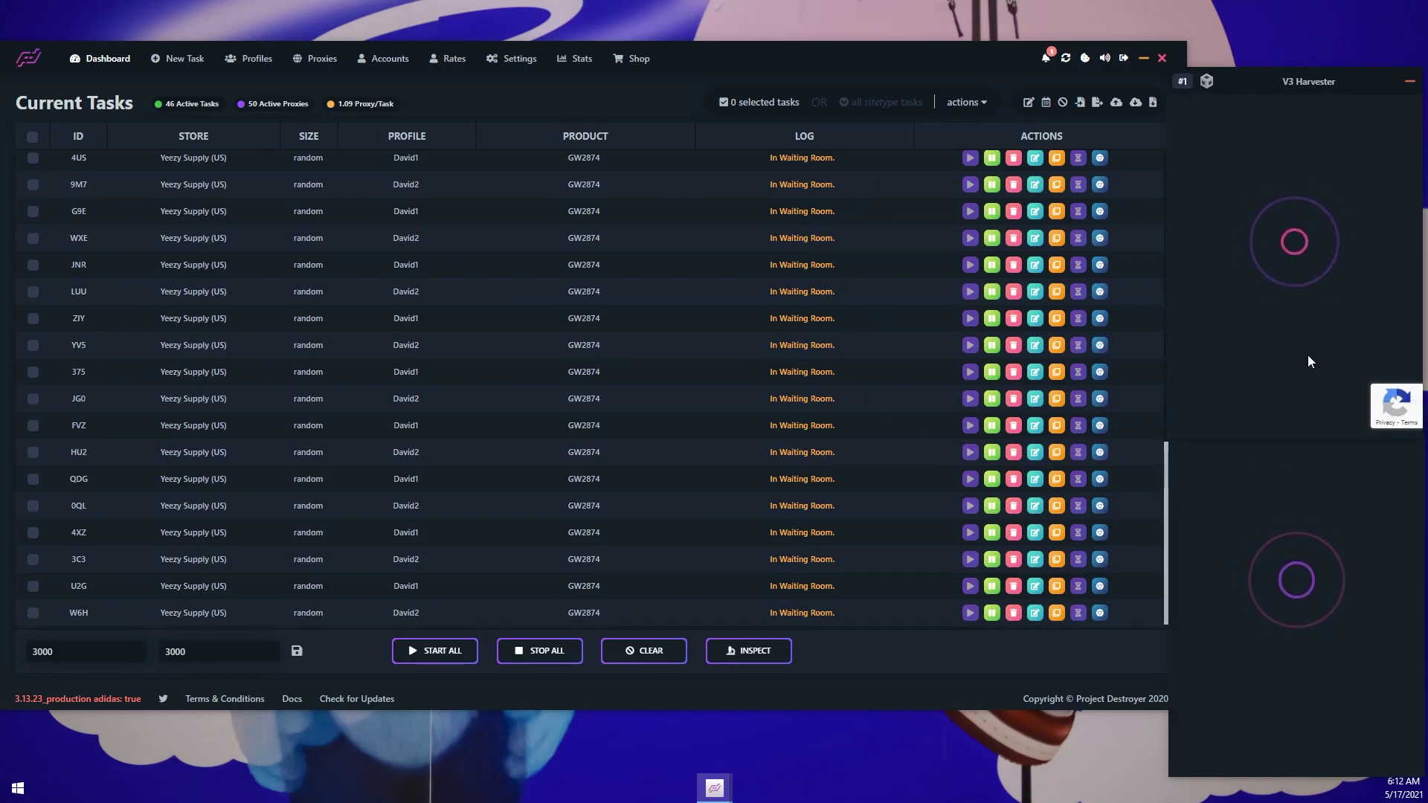
{"action": "scroll", "coordinate": [869, 450], "scroll_direction": "up", "scroll_amount": 8}
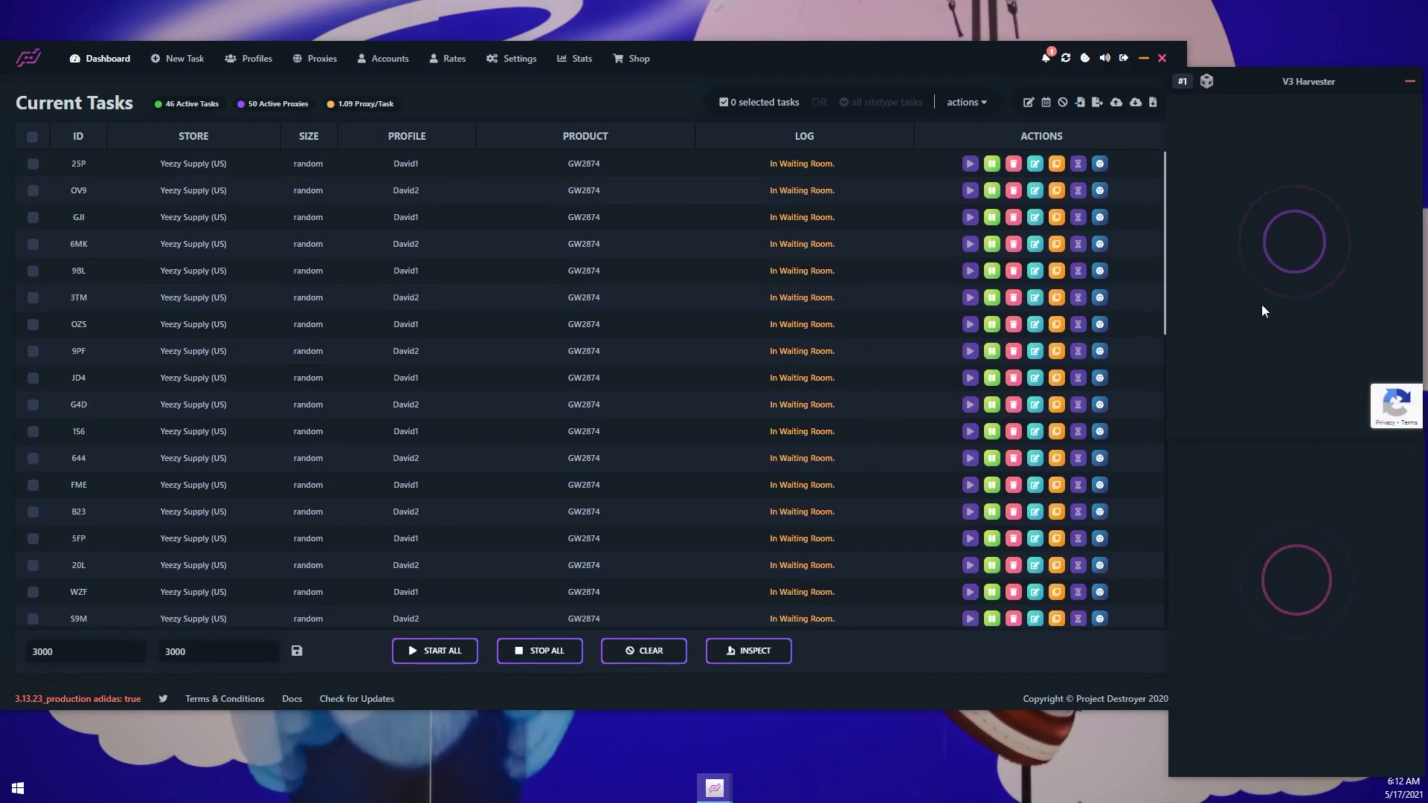
Step: Move the upper V3 Harvester window clear of the lower one and keep monitoring the tasks' log statuses
{"action": "left_click_drag", "start_coordinate": [1299, 72], "coordinate": [1295, 55]}
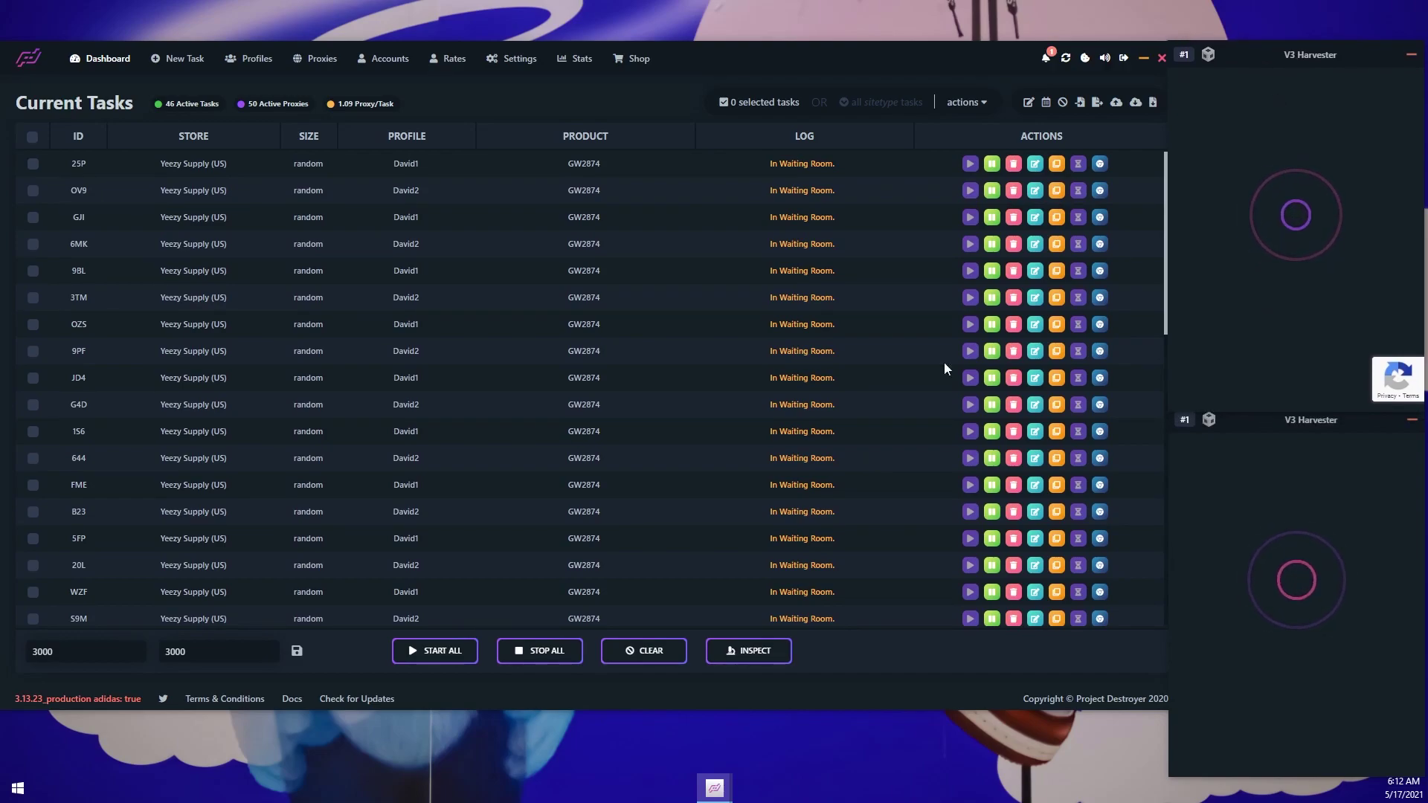
{"action": "scroll", "coordinate": [847, 430], "scroll_direction": "down", "scroll_amount": 8}
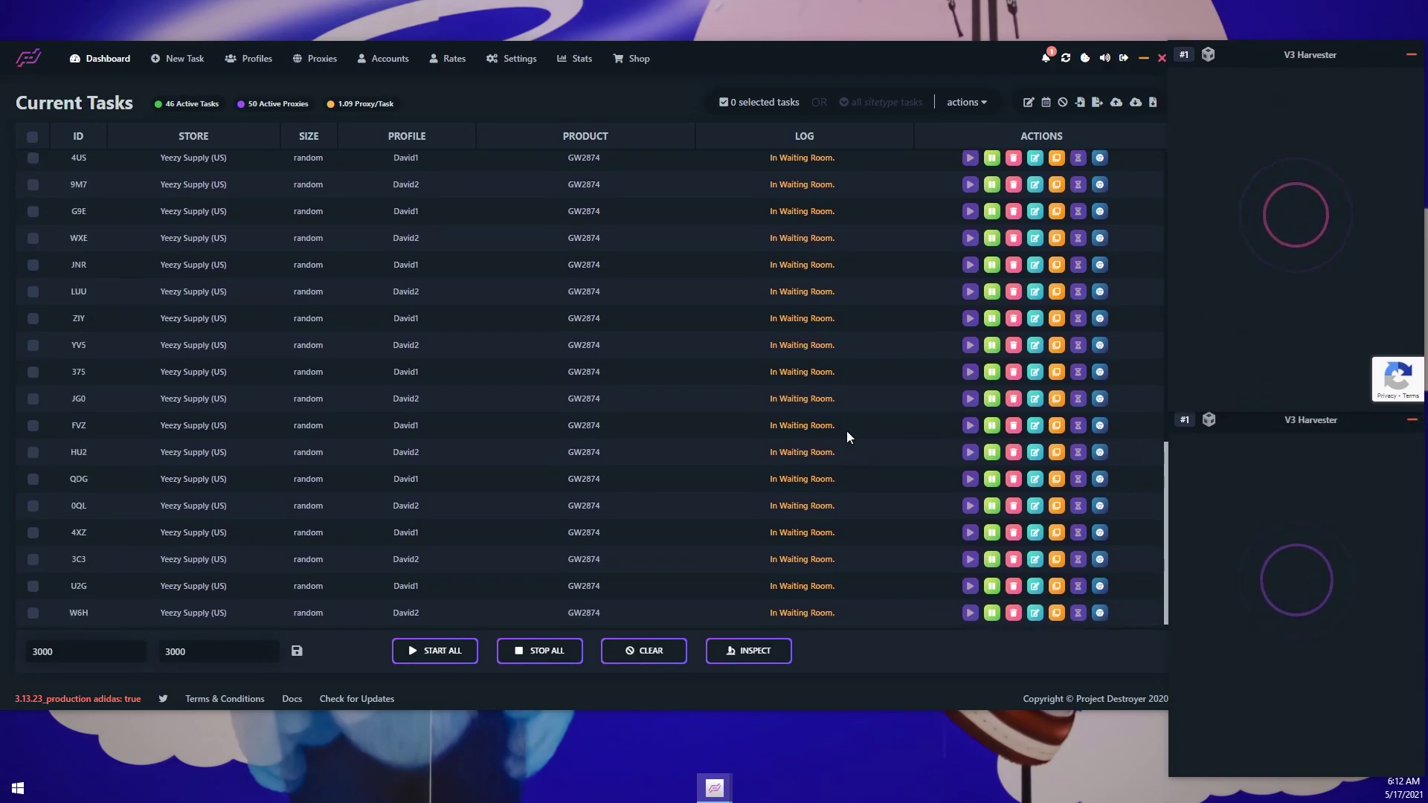
{"action": "scroll", "coordinate": [846, 431], "scroll_direction": "up", "scroll_amount": 7}
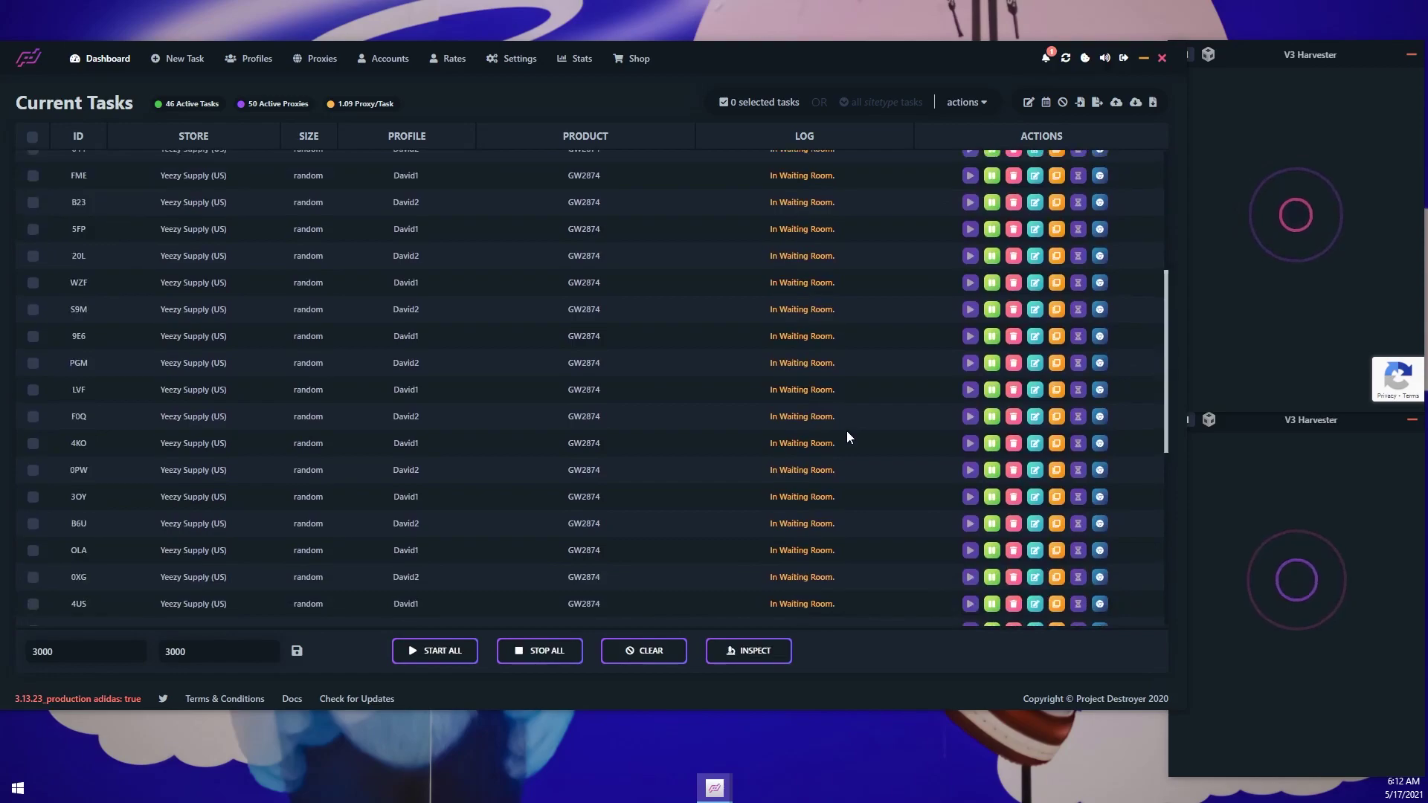
{"action": "scroll", "coordinate": [847, 431], "scroll_direction": "up", "scroll_amount": 1}
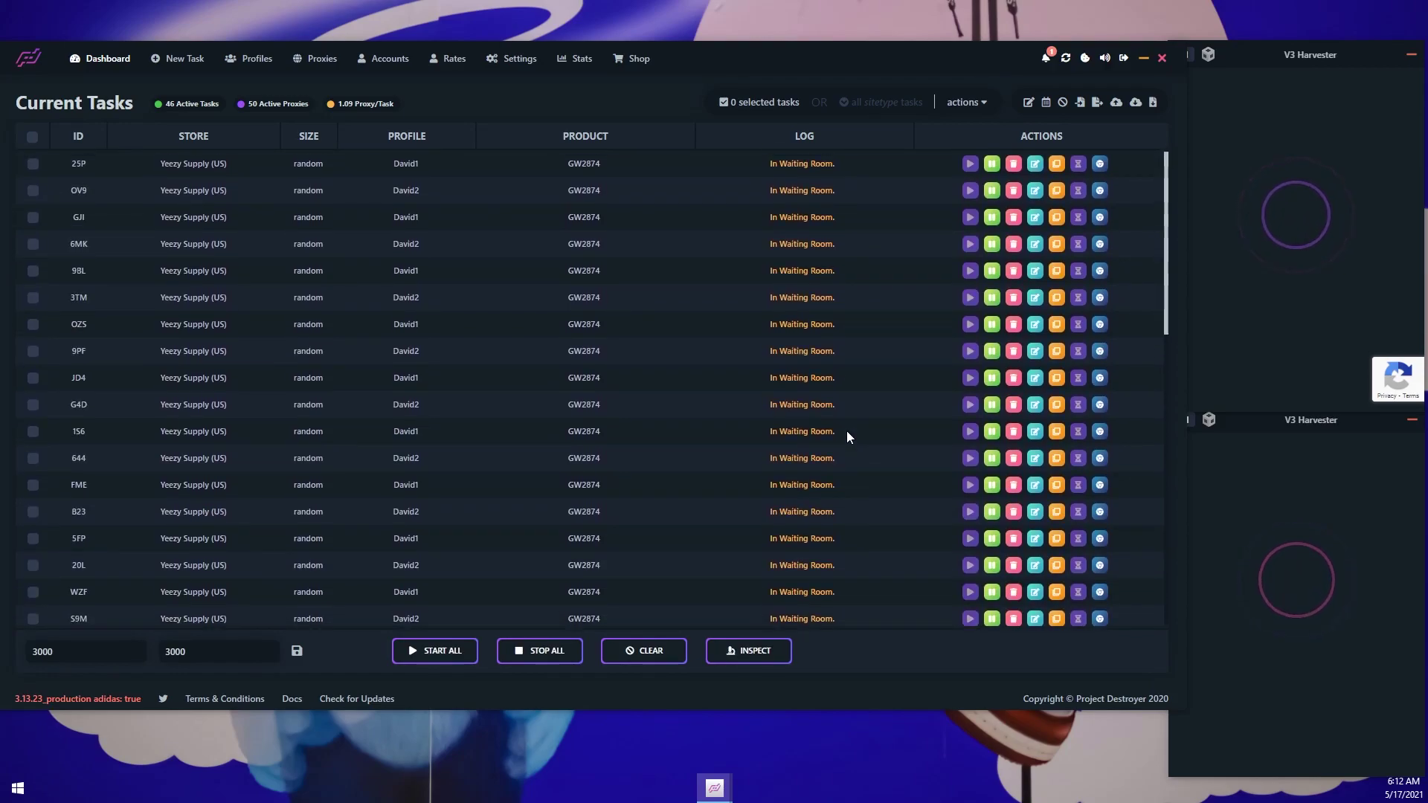
{"action": "scroll", "coordinate": [847, 432], "scroll_direction": "down", "scroll_amount": 8}
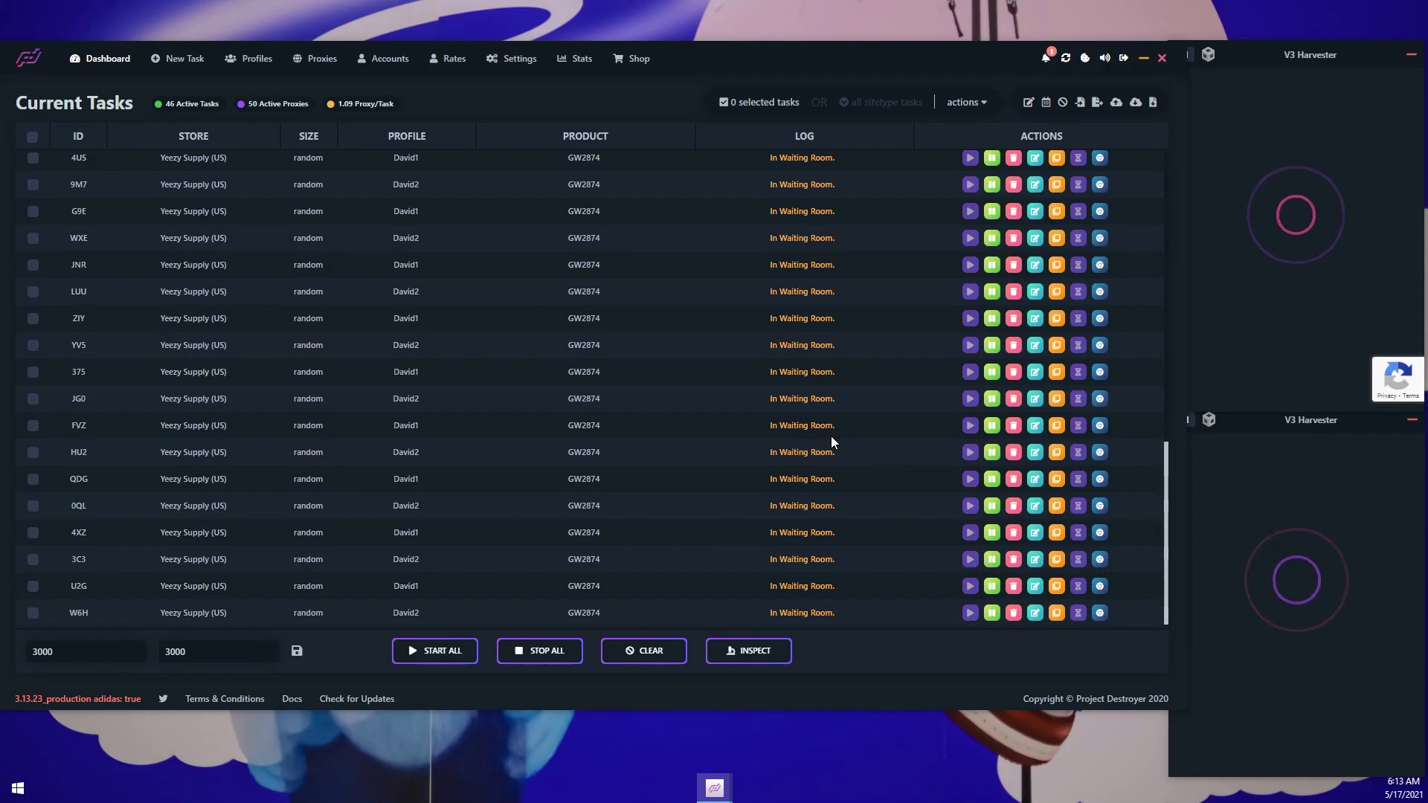
{"action": "scroll", "coordinate": [831, 438], "scroll_direction": "up", "scroll_amount": 5}
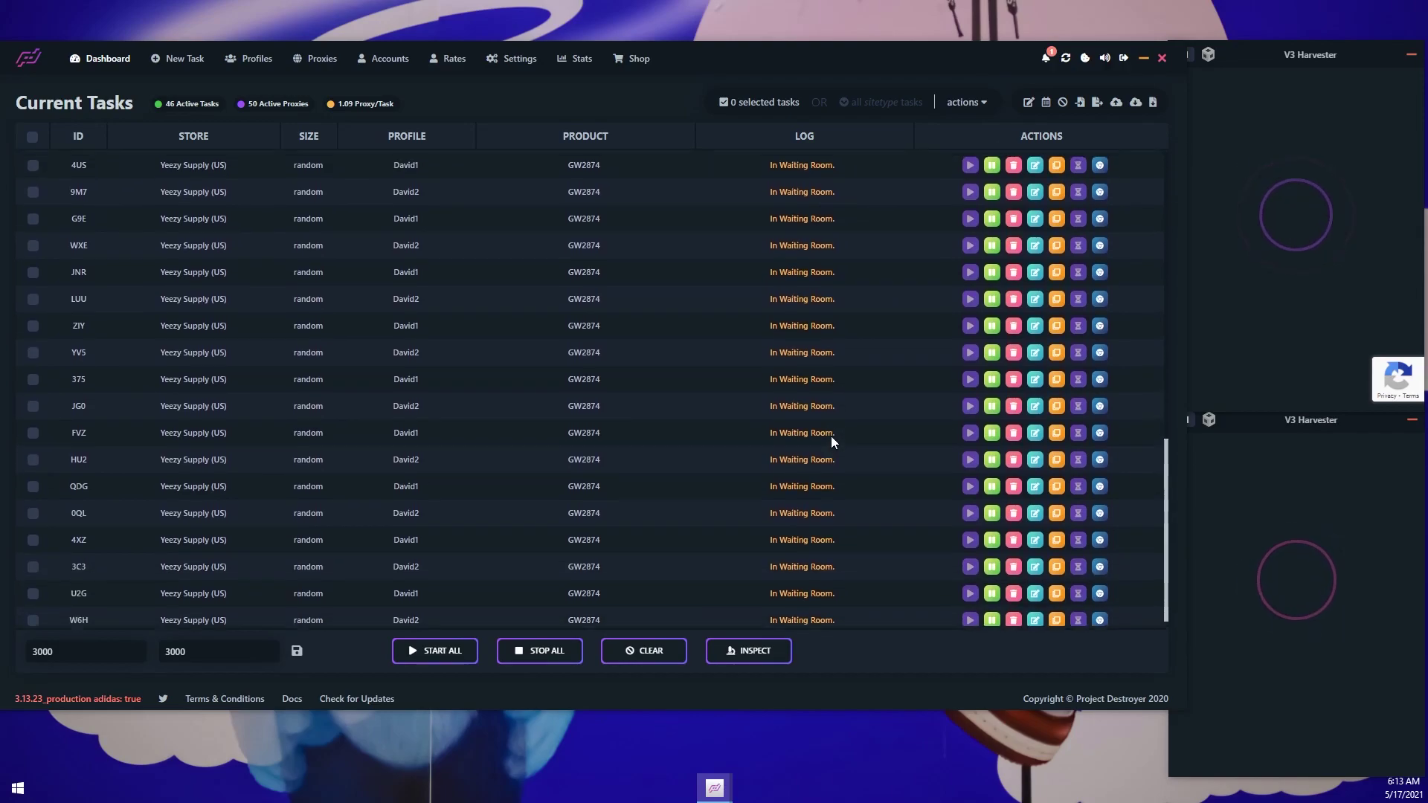
{"action": "scroll", "coordinate": [831, 436], "scroll_direction": "up", "scroll_amount": 5}
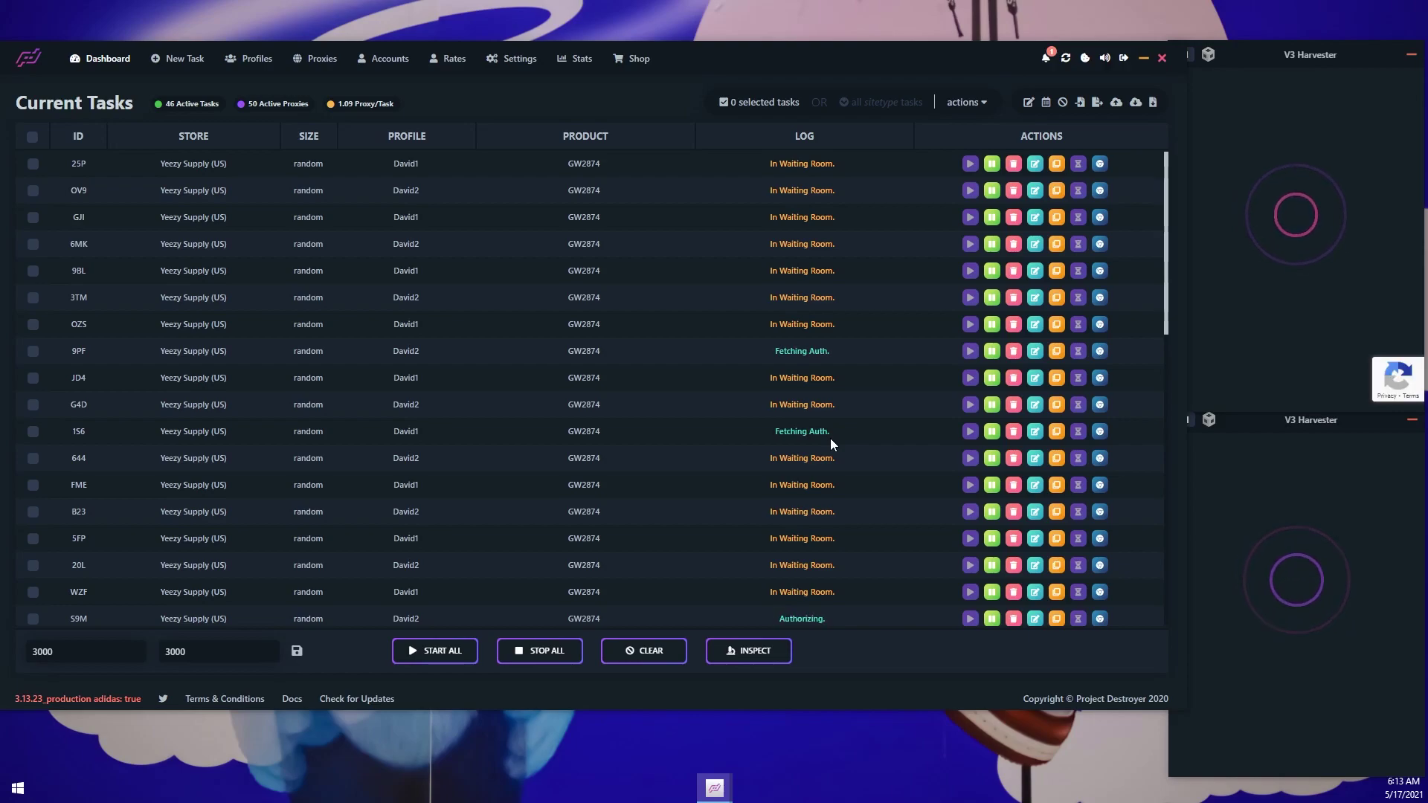
Step: Monitor the task logs and spread the Bank of America verification windows apart so each one is accessible
{"action": "scroll", "coordinate": [825, 429], "scroll_direction": "down", "scroll_amount": 1}
{"action": "scroll", "coordinate": [813, 416], "scroll_direction": "down", "scroll_amount": 1}
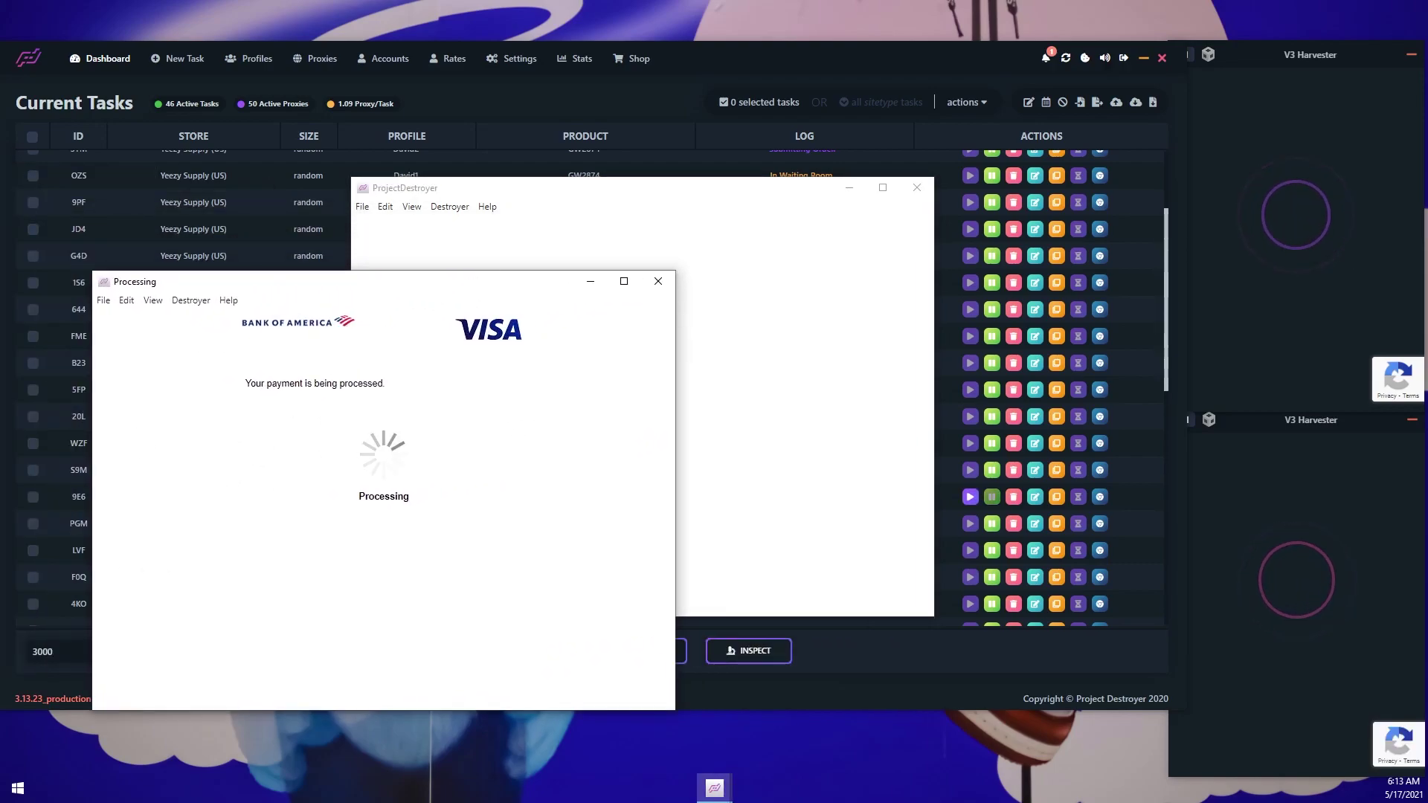
{"action": "left_click_drag", "start_coordinate": [4, 209], "coordinate": [1096, 337]}
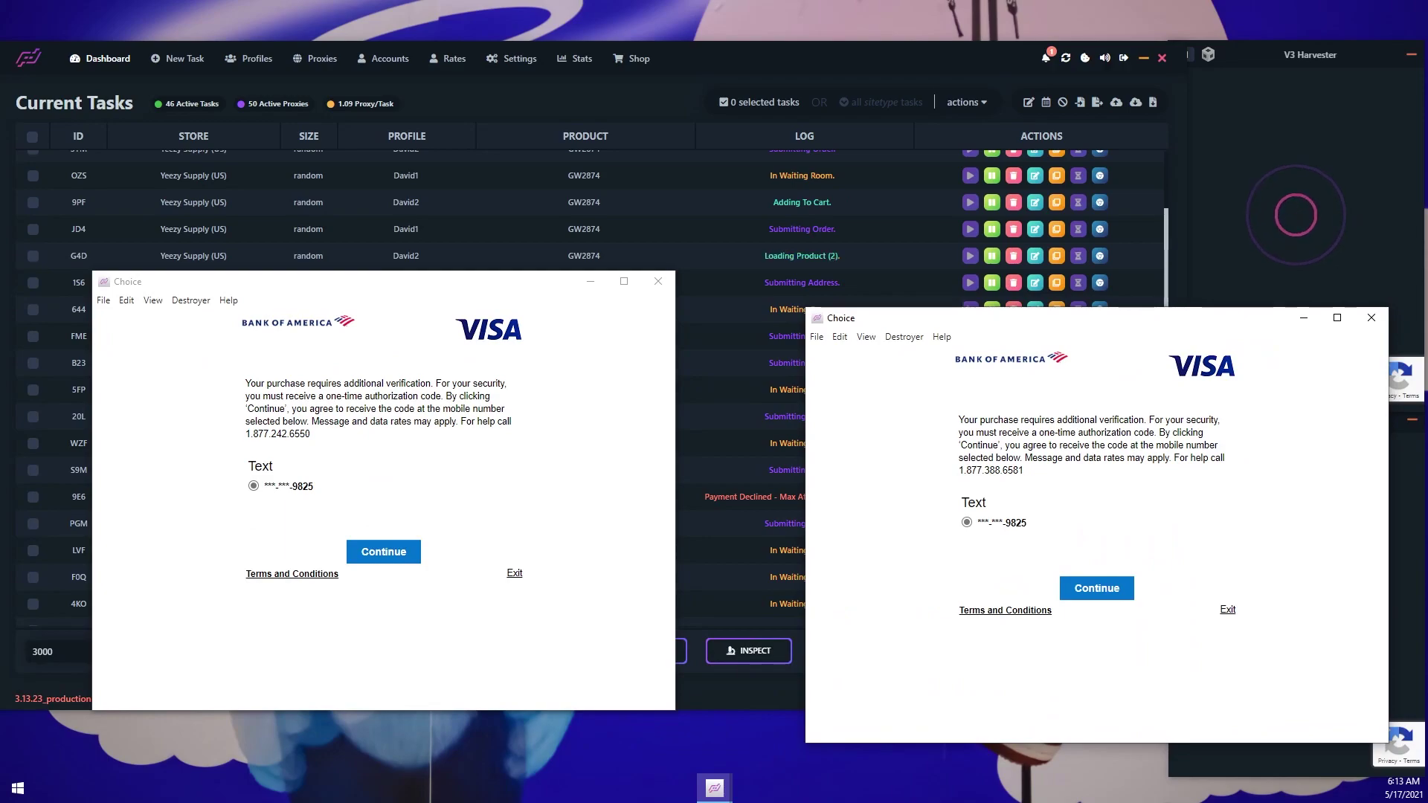
{"action": "left_click_drag", "start_coordinate": [4, 166], "coordinate": [900, 96]}
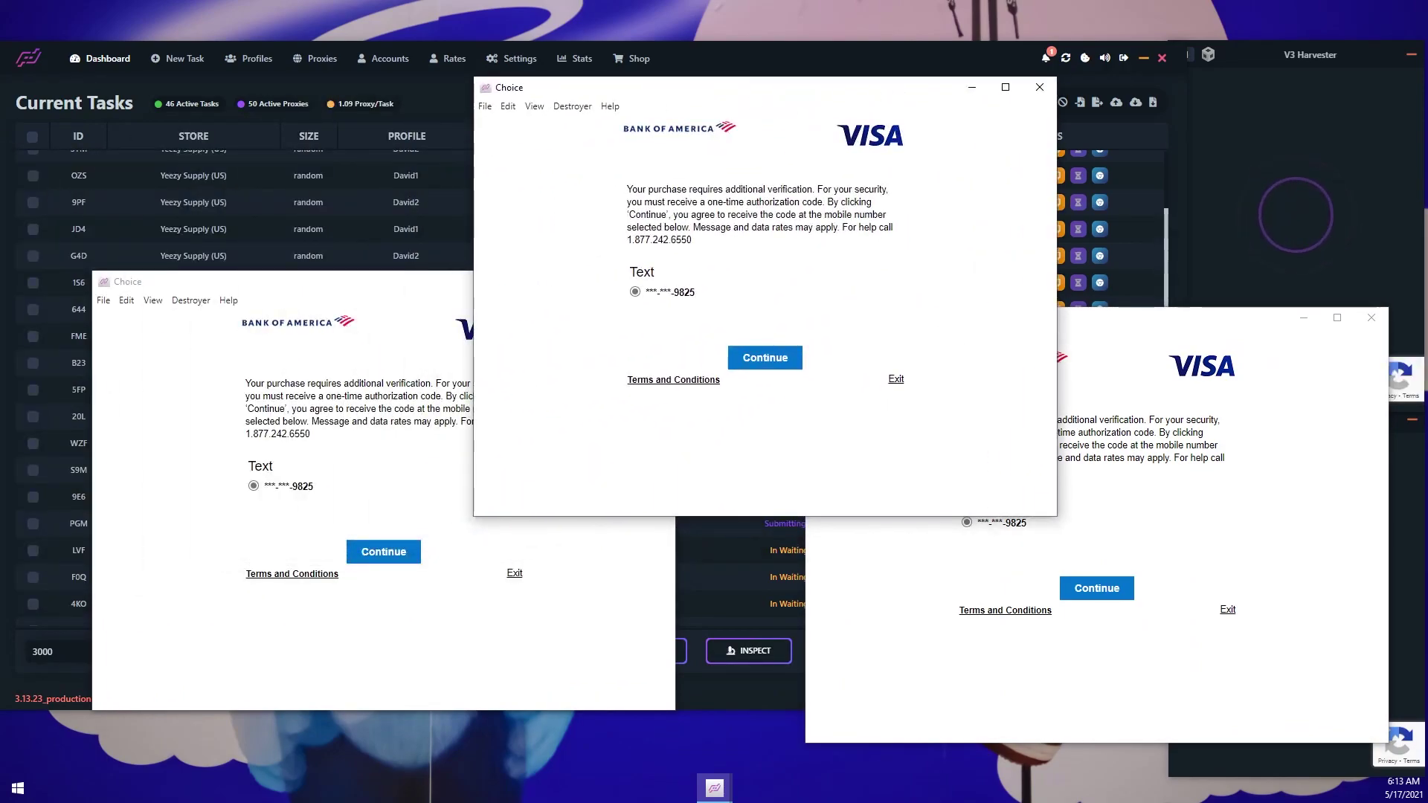
{"action": "left_click_drag", "start_coordinate": [448, 145], "coordinate": [509, 117]}
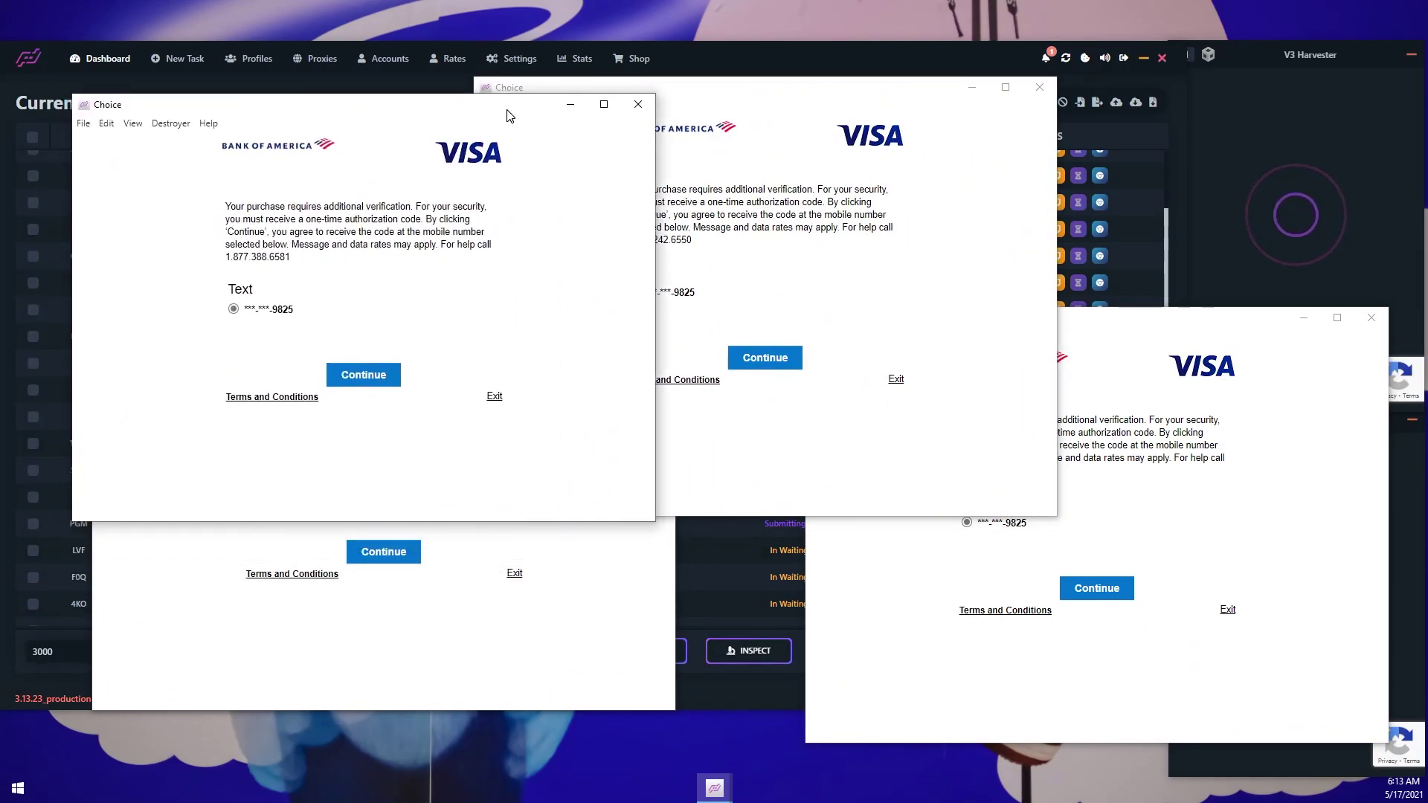
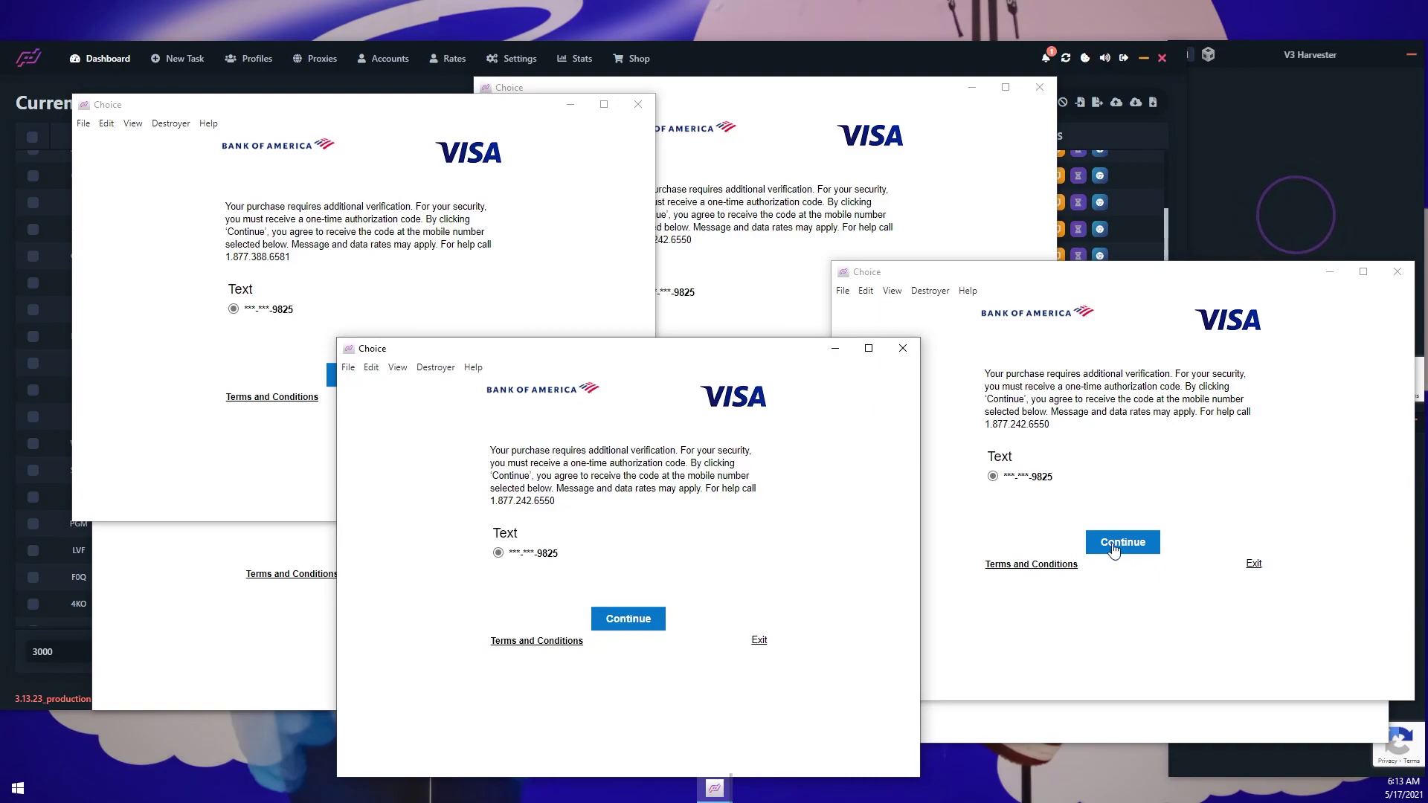
Step: Request the one-time authorization code by text in the frontmost Bank of America window and activate its code entry field
{"action": "left_click", "coordinate": [636, 624]}
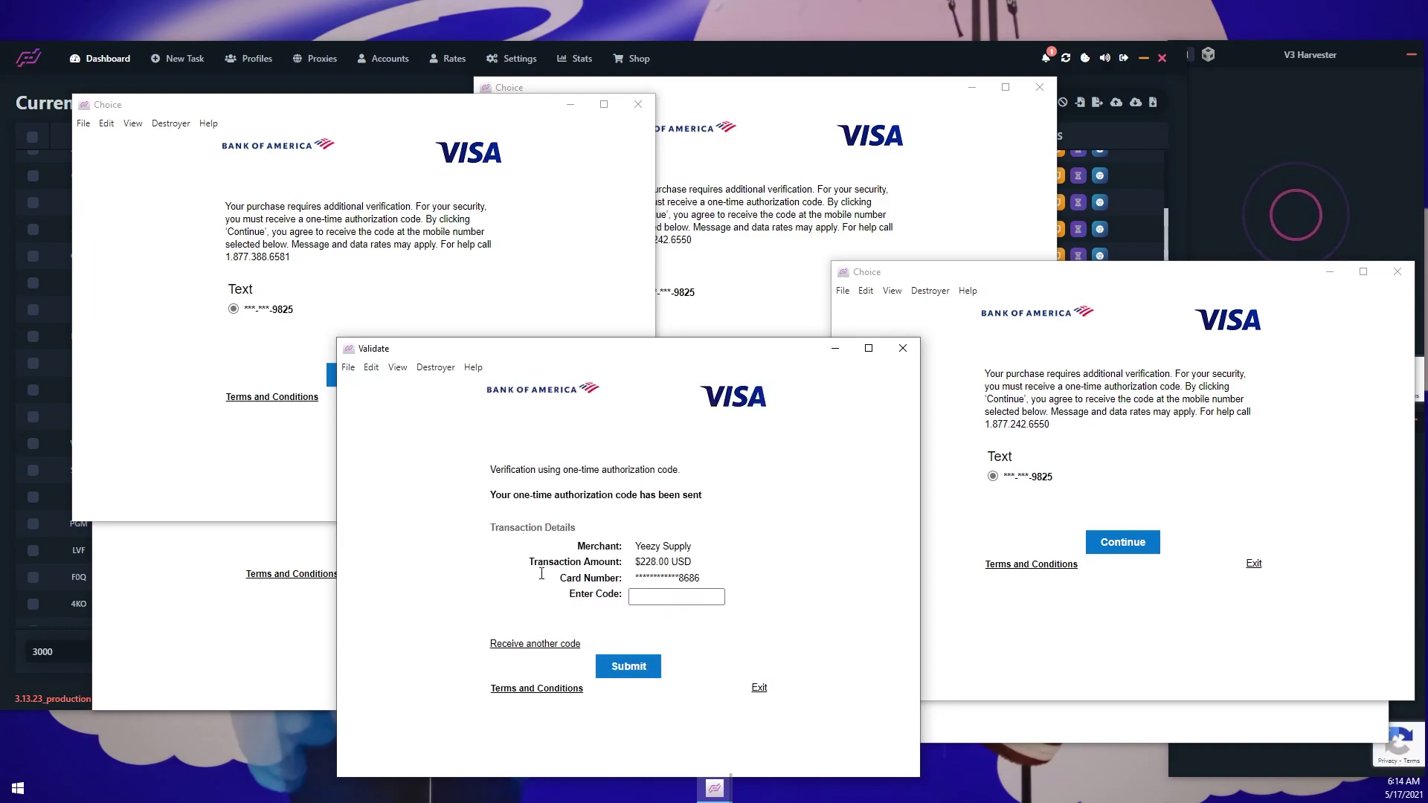
{"action": "left_click", "coordinate": [662, 597]}
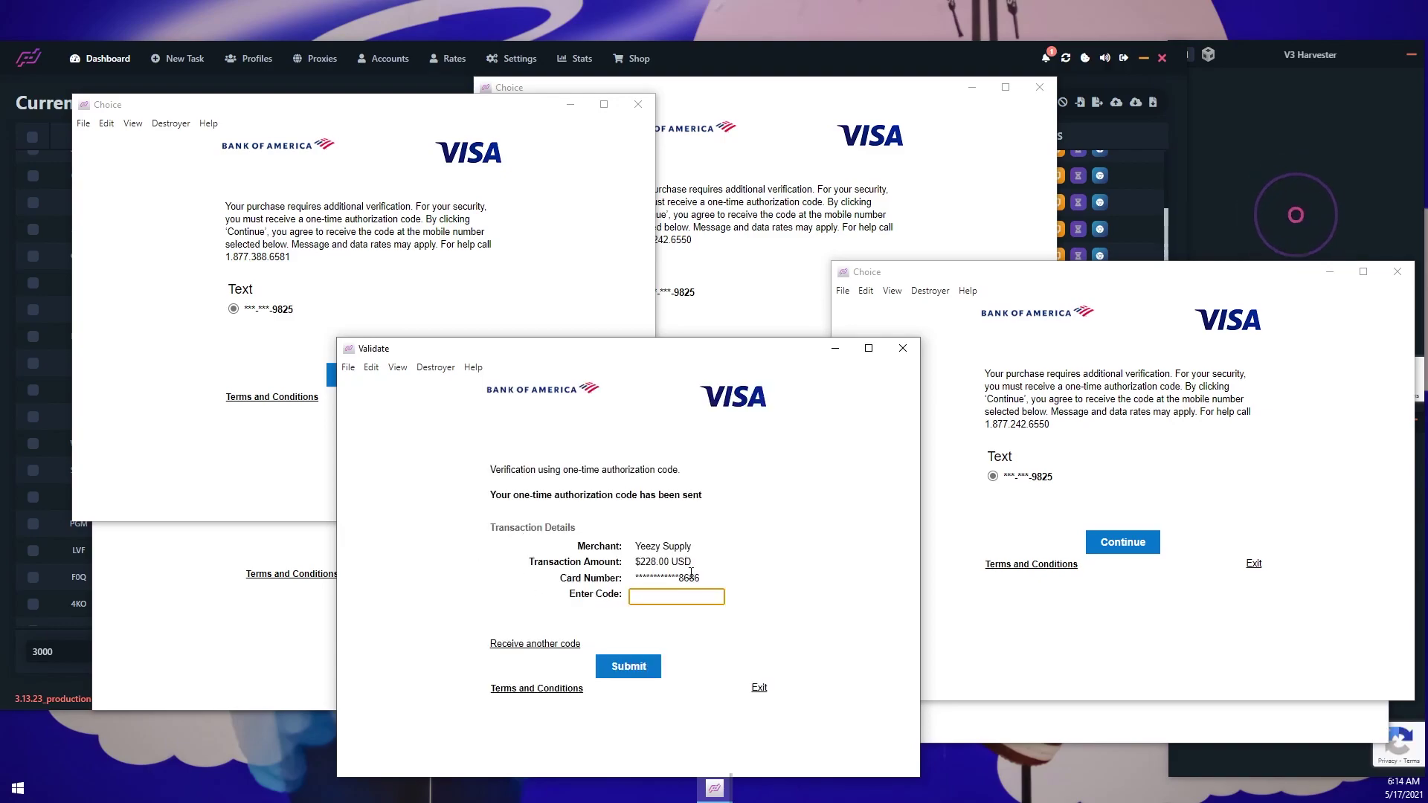
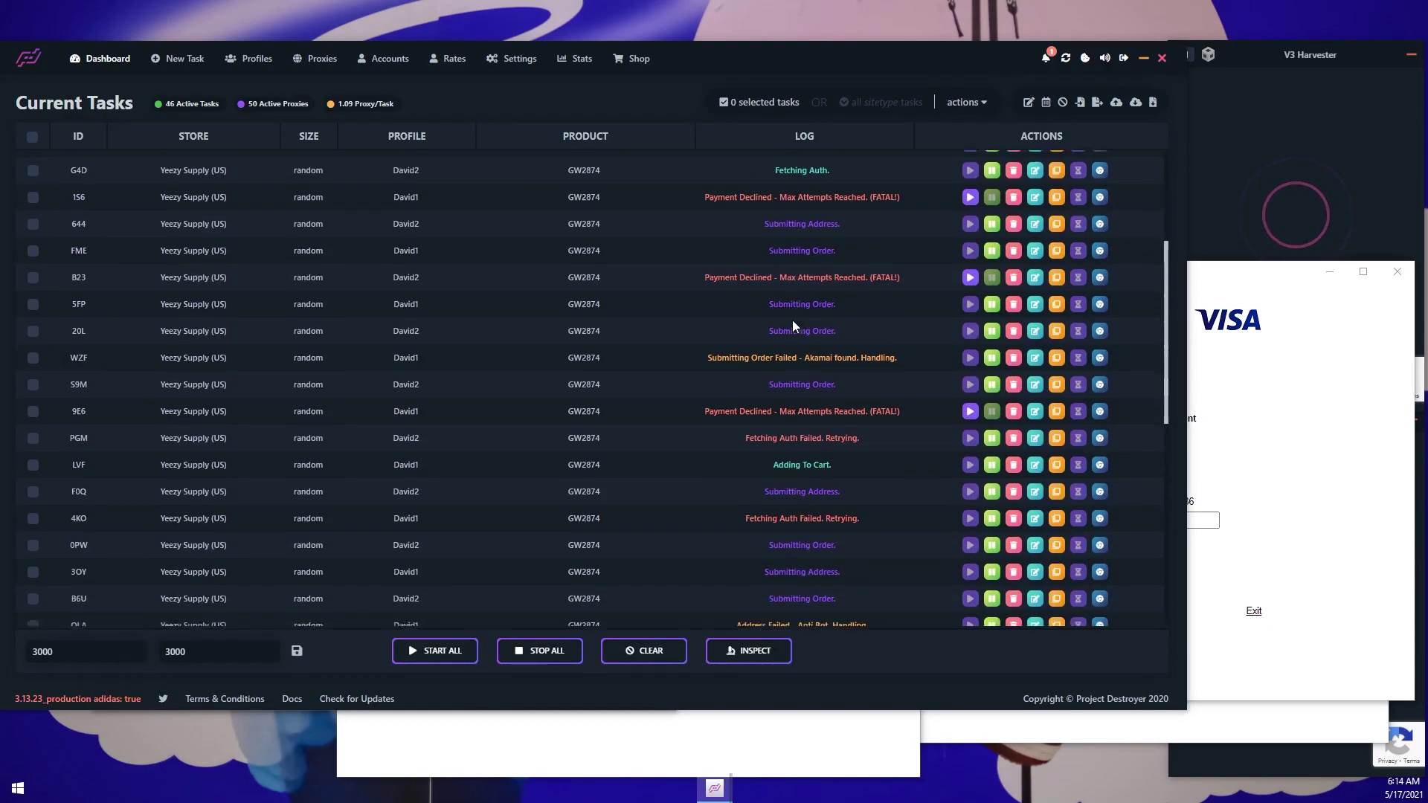
Step: Check the log statuses across the whole list of Yeezy Supply tasks
{"action": "scroll", "coordinate": [787, 357], "scroll_direction": "down", "scroll_amount": 5}
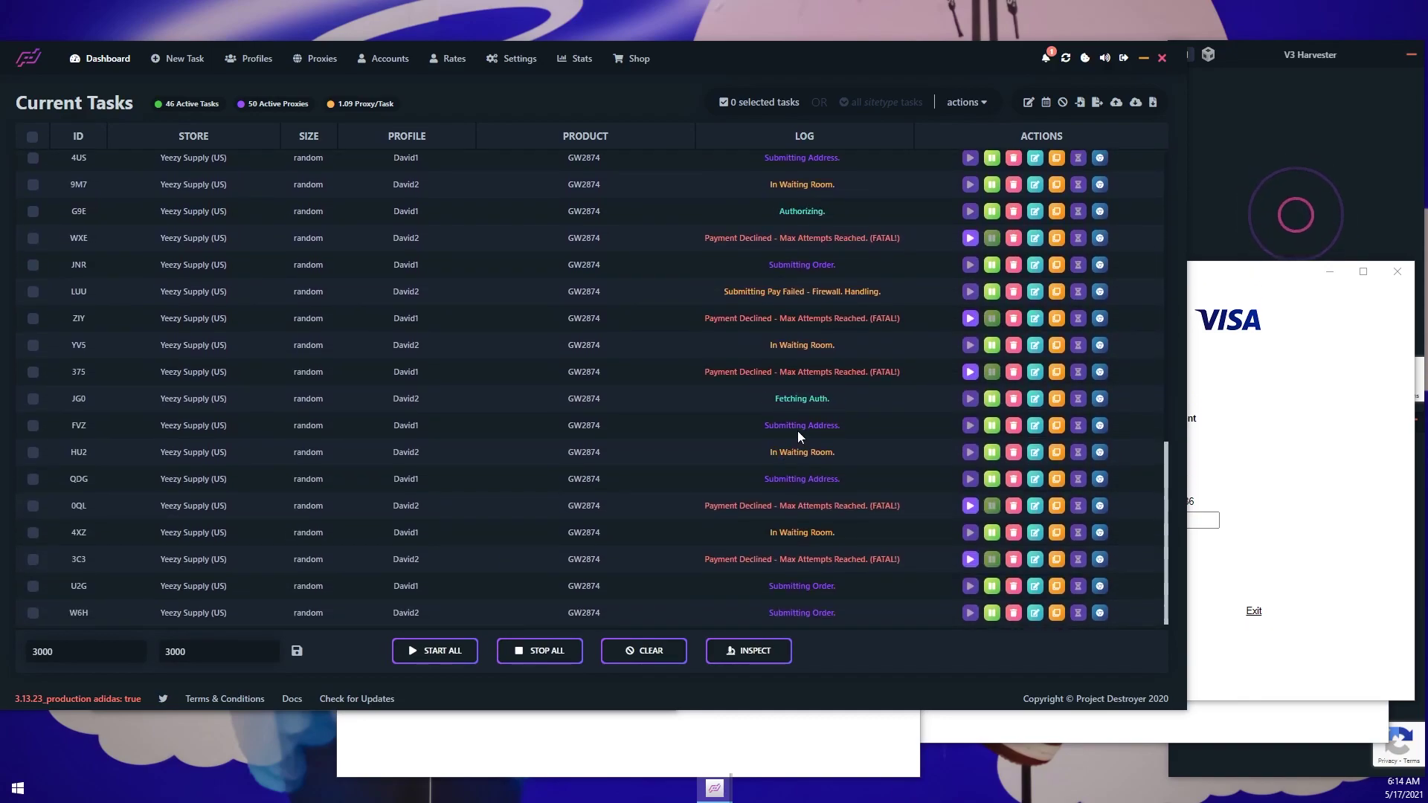
{"action": "scroll", "coordinate": [796, 481], "scroll_direction": "up", "scroll_amount": 8}
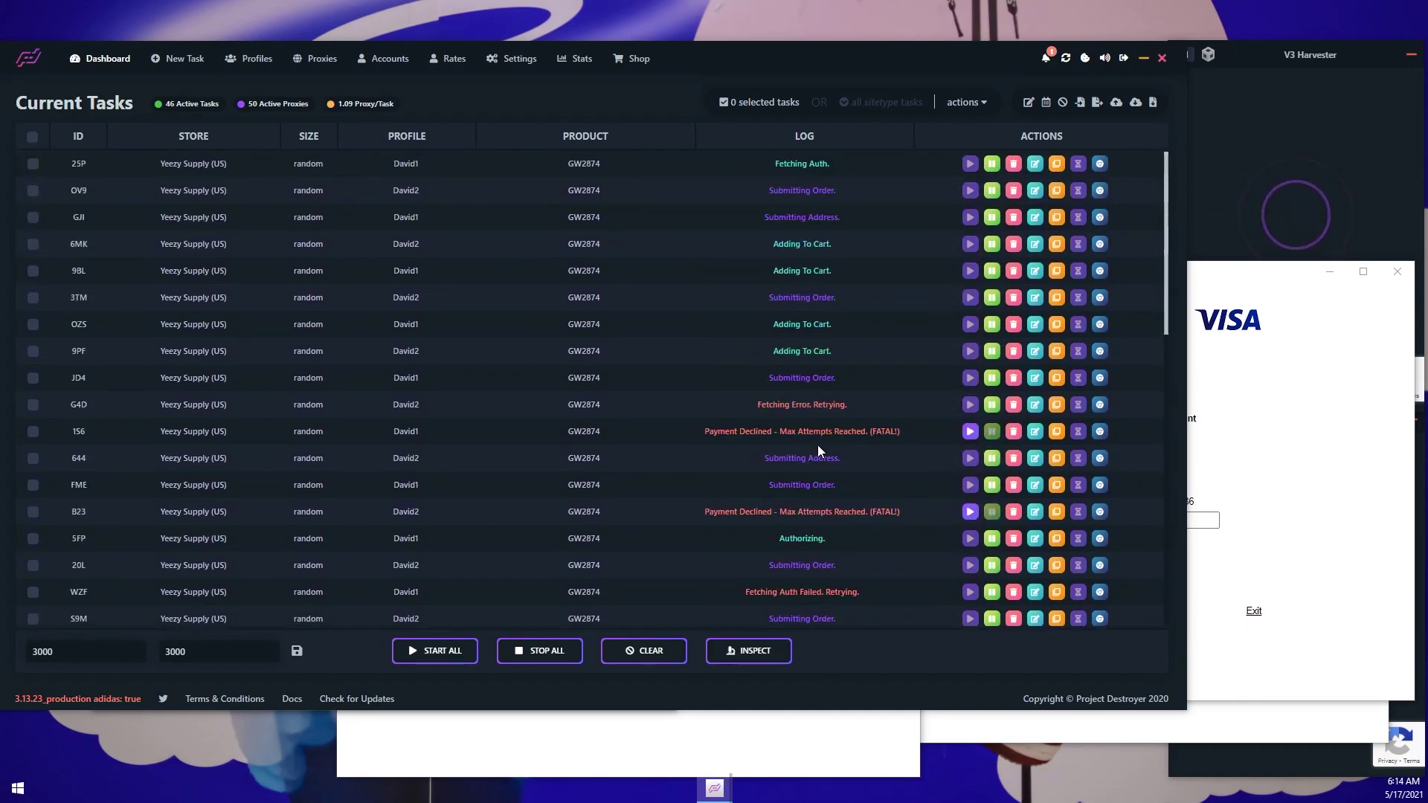
{"action": "scroll", "coordinate": [778, 447], "scroll_direction": "down", "scroll_amount": 3}
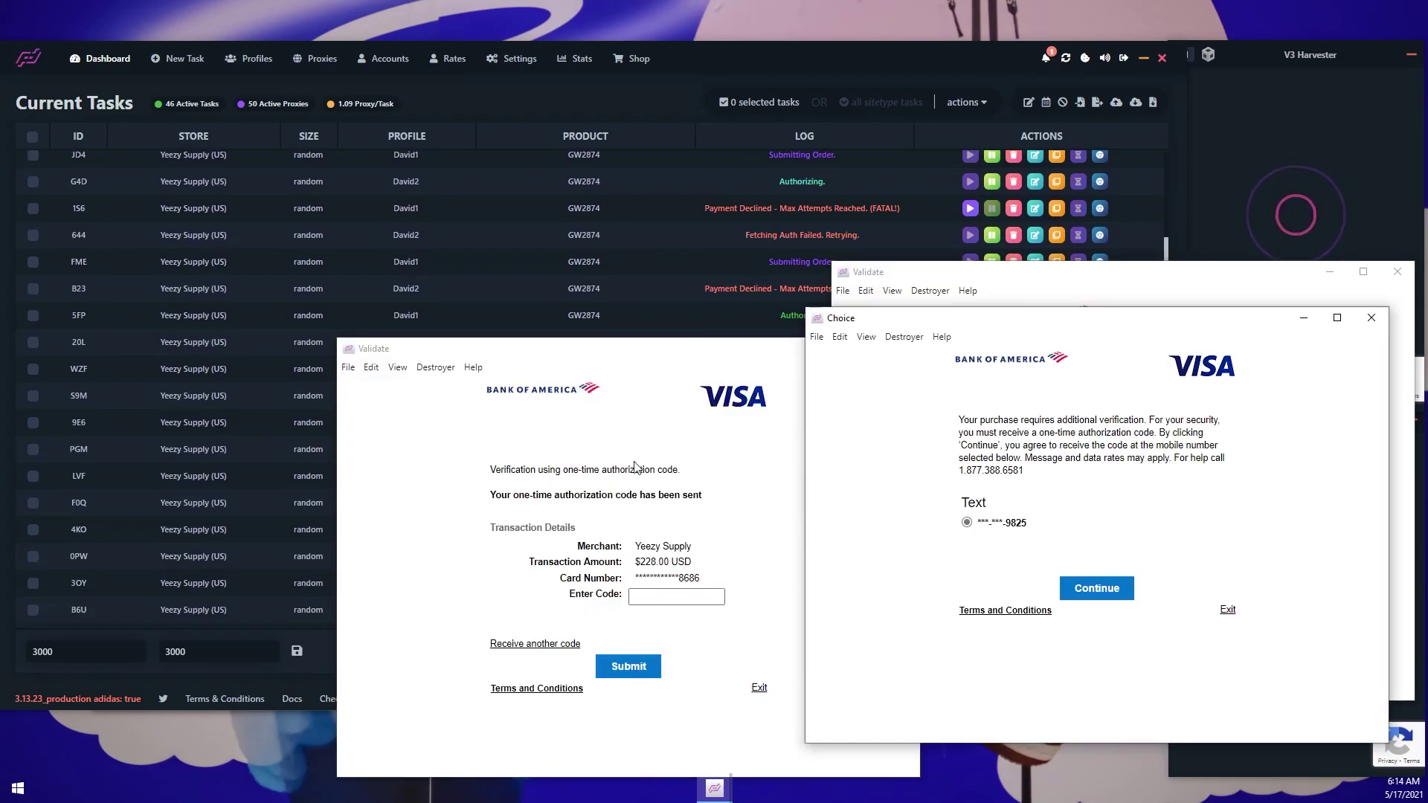
Step: Bring the task dashboard back in front of the verification windows, stop all tasks and review their logs
{"action": "left_click", "coordinate": [644, 228]}
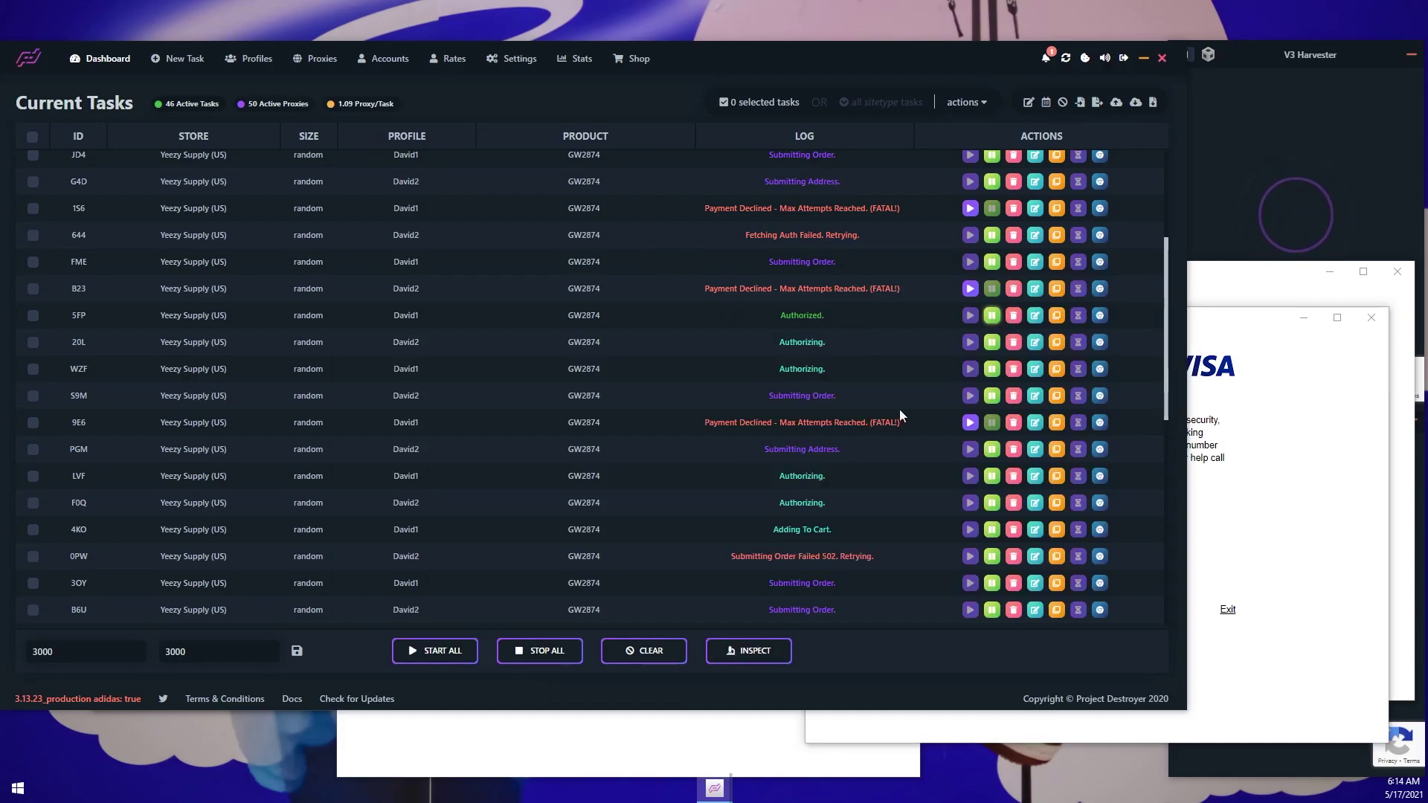
{"action": "left_click", "coordinate": [531, 657]}
{"action": "scroll", "coordinate": [921, 329], "scroll_direction": "down", "scroll_amount": 5}
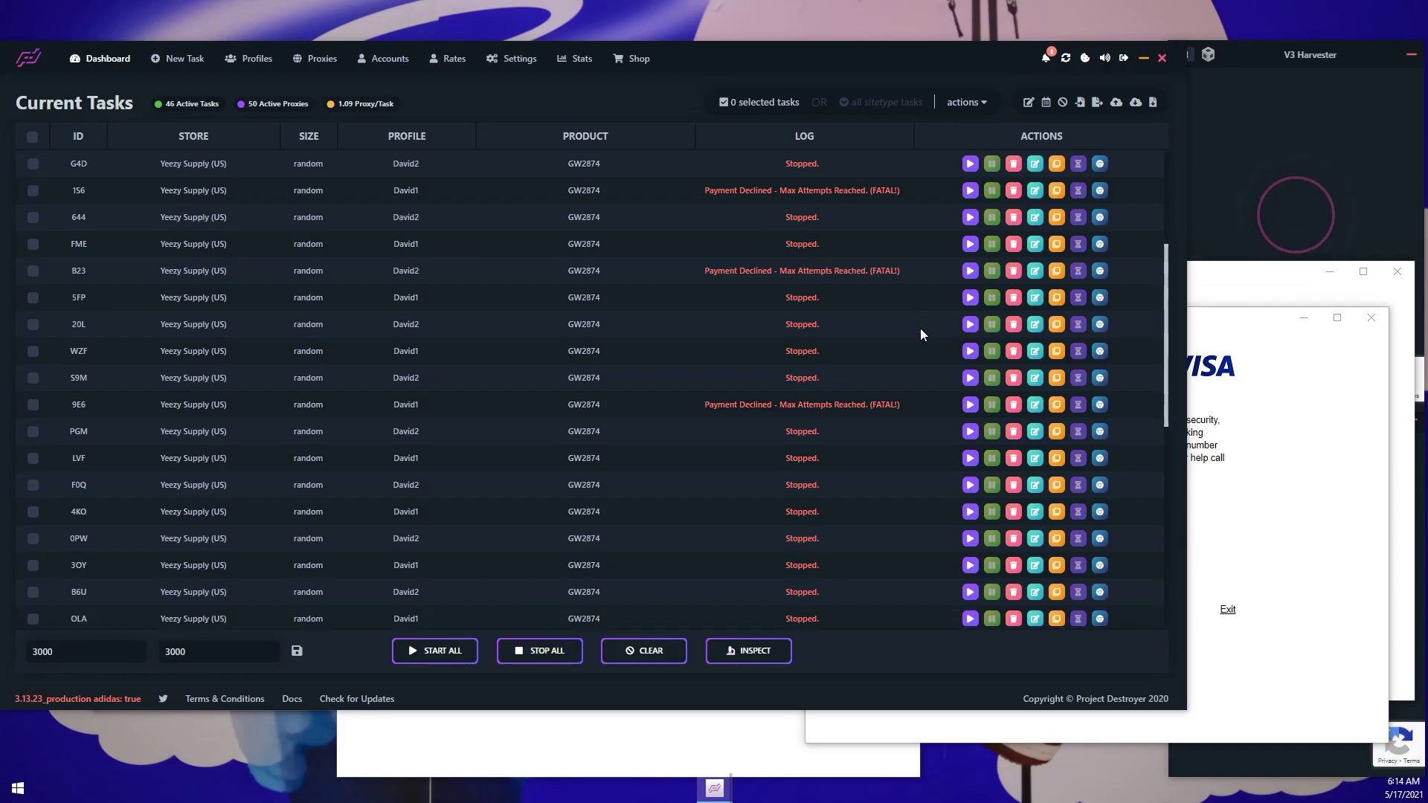